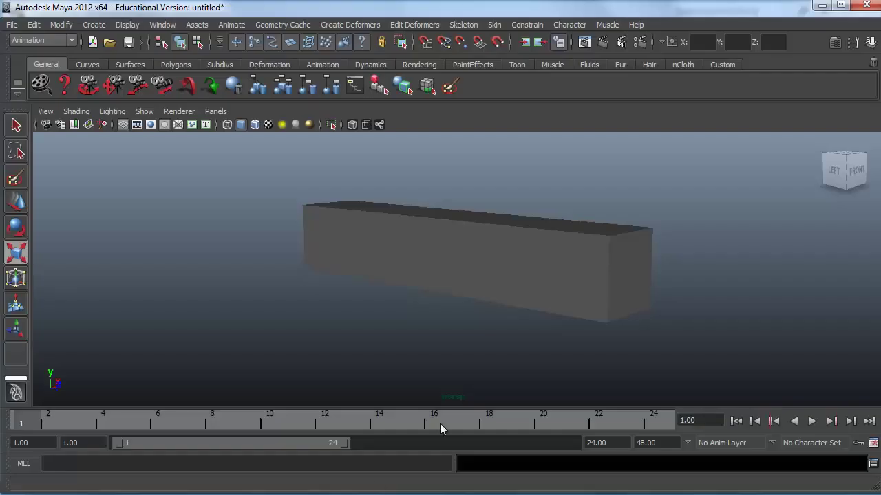
Tumble and zoom the camera to face the box's front end
alt+drag(668, 241, 595, 242)
key(r)
scroll(610, 261, up, 4)
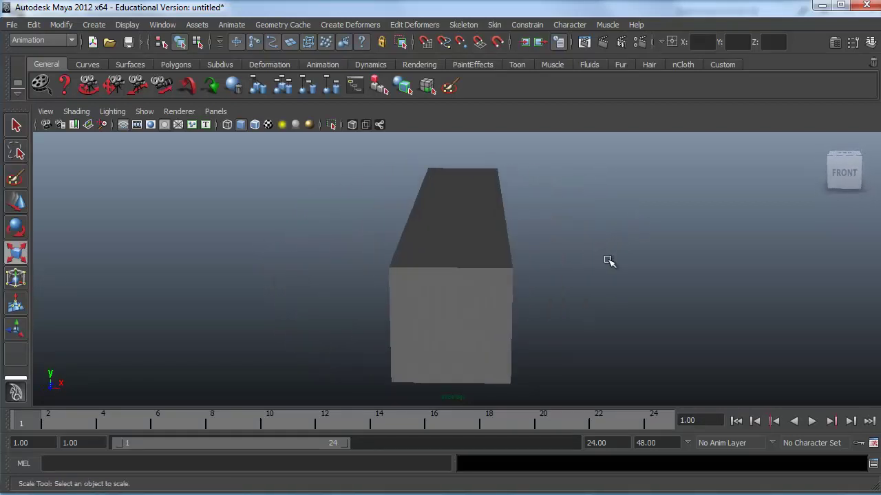
alt+drag(611, 274, 615, 272)
scroll(612, 269, up, 2)
scroll(616, 272, down, 2)
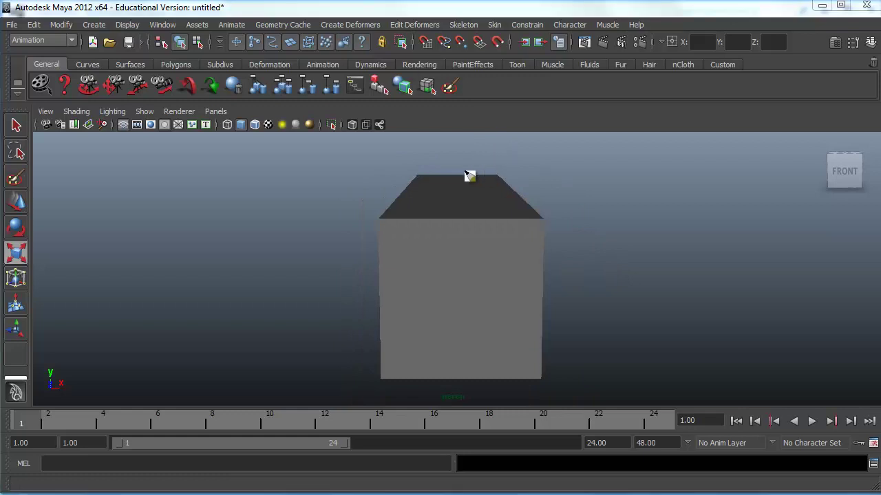
Sketch freehand loops and a circle over the box's top face, then erase them
mouse_move(435, 164)
mouse_down()
mouse_move(410, 164)
mouse_move(404, 179)
mouse_move(443, 186)
mouse_move(516, 174)
mouse_move(417, 164)
mouse_up()
mouse_move(545, 212)
mouse_down()
mouse_move(399, 196)
mouse_move(368, 210)
mouse_move(369, 221)
mouse_move(434, 240)
mouse_move(537, 240)
mouse_move(564, 223)
mouse_move(536, 208)
mouse_up()
key(e)
mouse_move(407, 183)
mouse_down()
mouse_move(472, 187)
mouse_move(511, 172)
mouse_move(402, 176)
mouse_move(409, 182)
mouse_up()
key(e)
Draw perspective lines converging on a point above the box, clear them, and tumble the view
click(456, 136)
drag(417, 176, 457, 136)
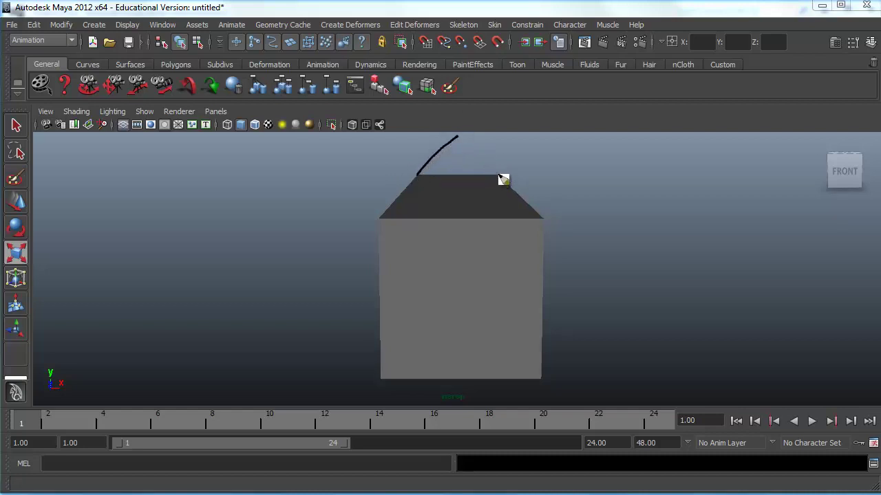
drag(500, 176, 459, 137)
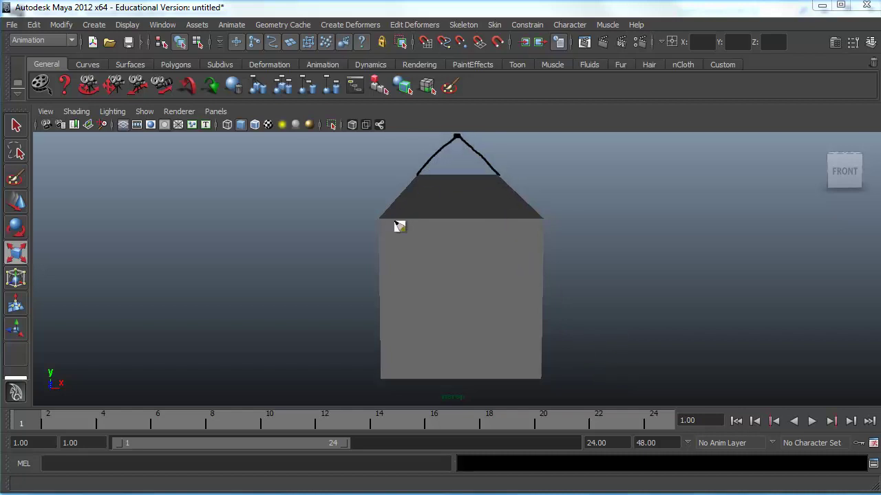
key(Escape)
mouse_move(450, 167)
alt+mouse_down()
mouse_move(460, 198)
mouse_move(517, 186)
mouse_move(478, 198)
mouse_move(404, 200)
mouse_move(366, 188)
mouse_move(438, 194)
alt+mouse_up()
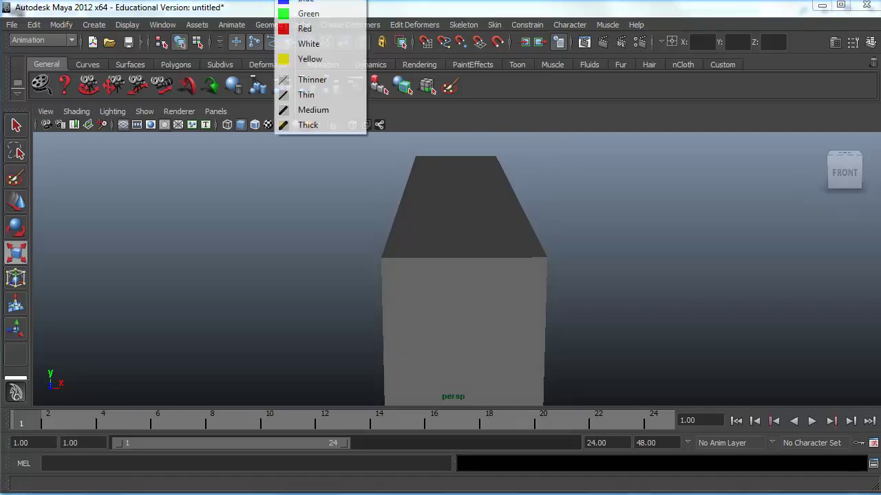
Dot the box's top and front corners and trace the top and front faces' edges and diagonals
click(383, 259)
click(495, 156)
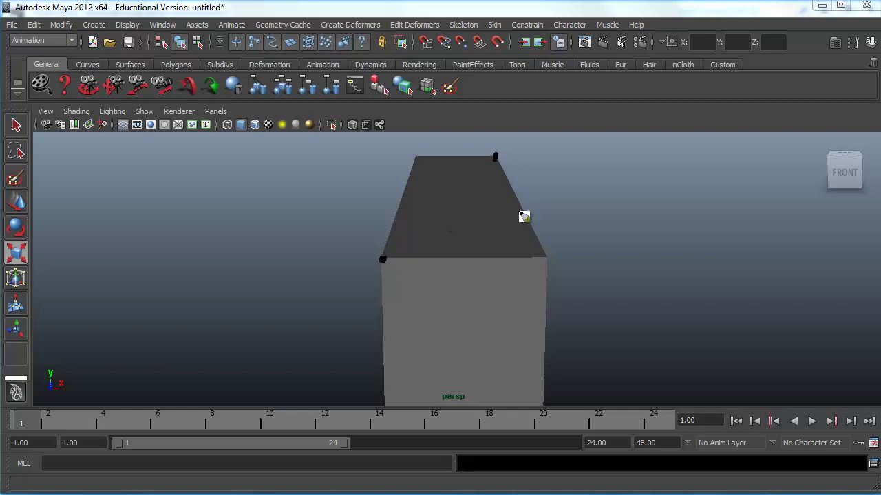
click(544, 257)
click(415, 159)
click(384, 404)
click(542, 405)
mouse_move(383, 261)
mouse_down()
mouse_move(497, 155)
mouse_move(423, 159)
mouse_move(410, 169)
mouse_move(388, 250)
mouse_move(392, 266)
mouse_move(420, 255)
mouse_move(545, 257)
mouse_move(497, 157)
mouse_up()
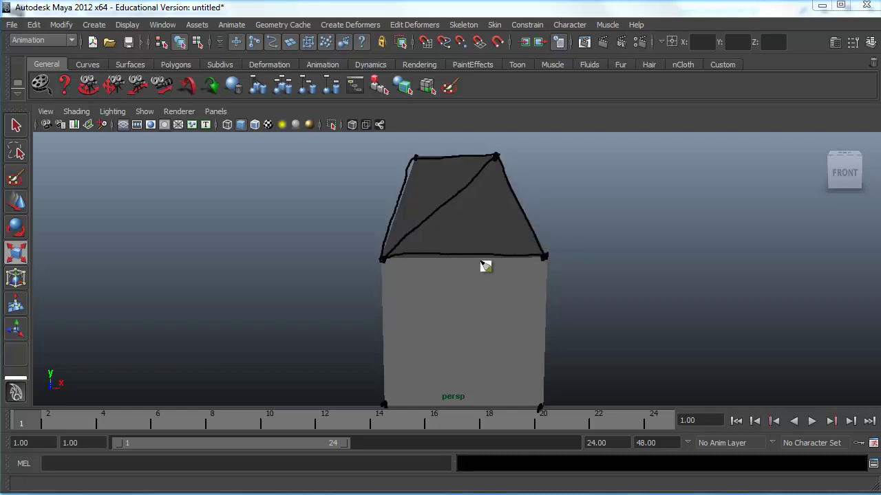
mouse_move(386, 259)
mouse_down()
mouse_move(383, 408)
mouse_move(545, 257)
mouse_move(546, 291)
mouse_move(541, 407)
mouse_move(389, 408)
mouse_up()
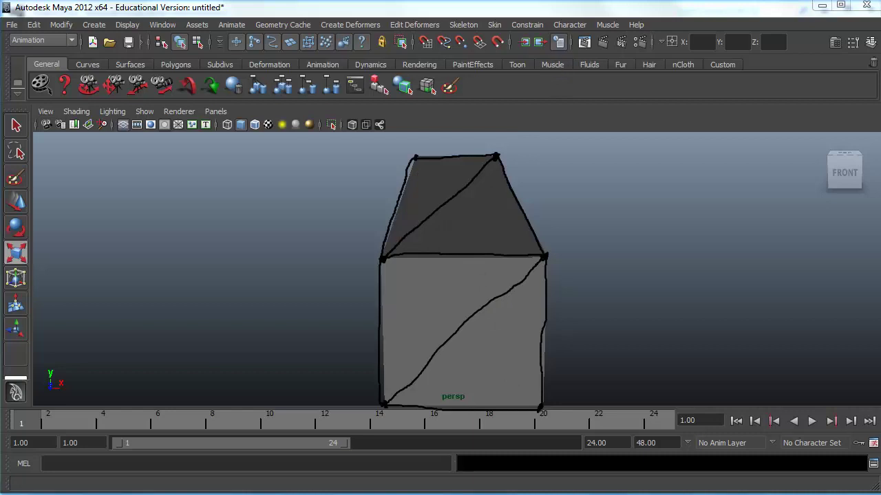
Clear the strokes and re-mark the four corners of the tapering top face
key(Escape)
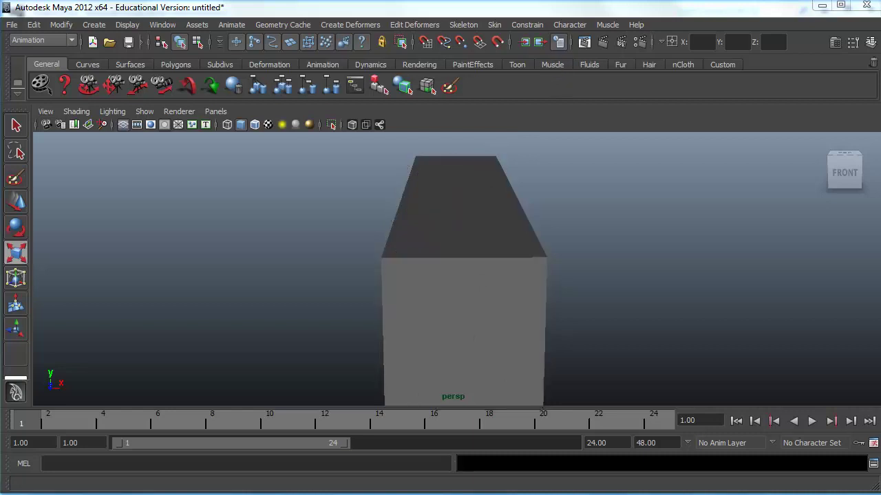
click(383, 260)
click(541, 257)
click(418, 159)
click(496, 159)
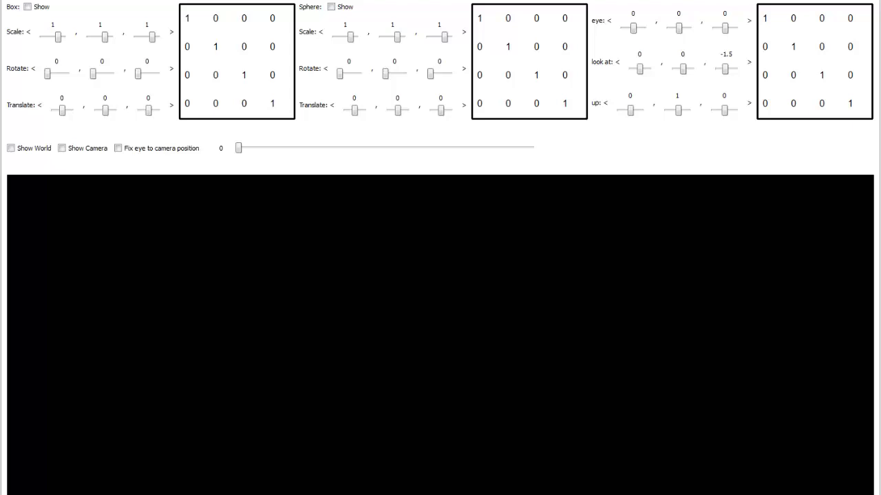
Set white 24 pt annotation text and place M, V and P in a column on the canvas
click(436, 35)
click(419, 80)
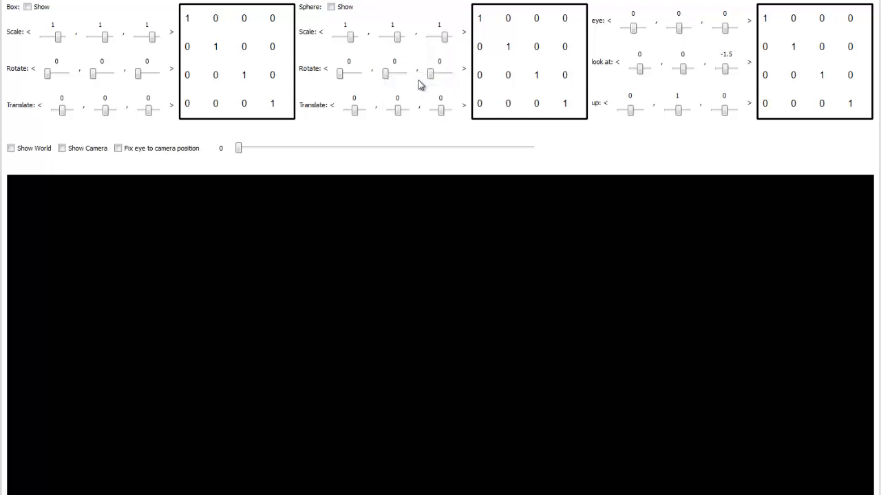
click(220, 240)
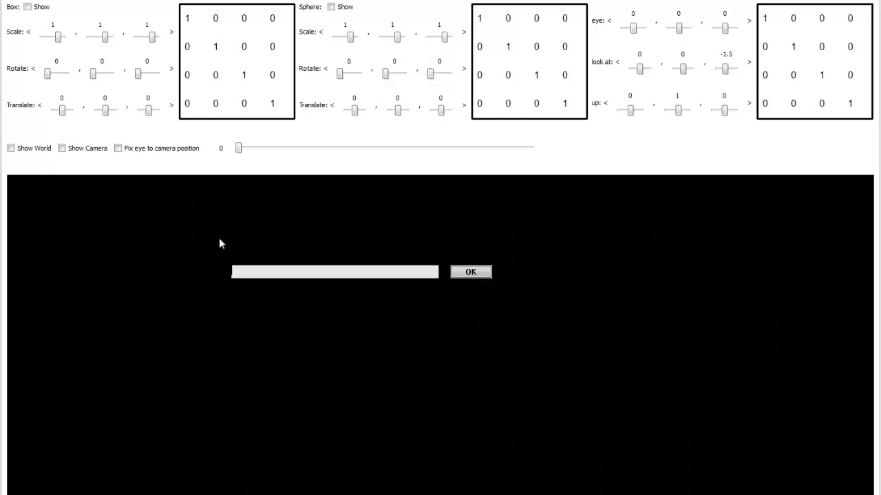
text(M)
key(Return)
text(V)
key(Return)
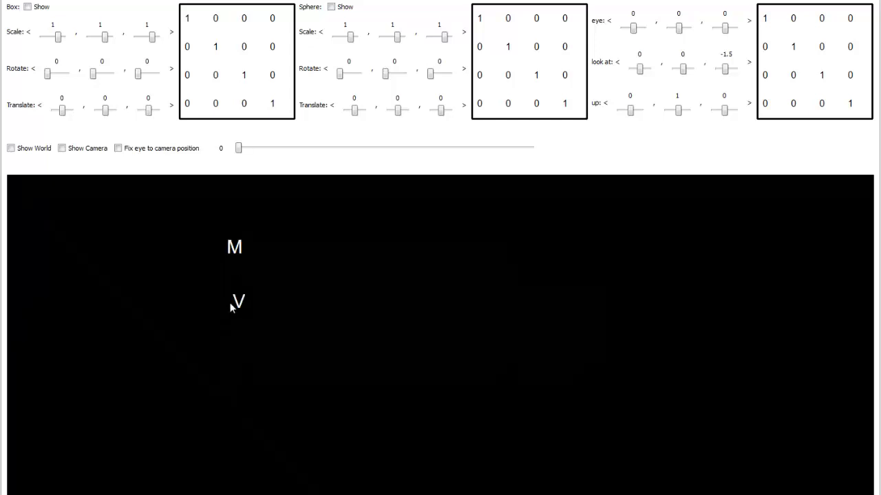
text(P)
key(Return)
Label them 'Model to World', 'World to View' and 'View to Projection'
click(277, 196)
text(Model)
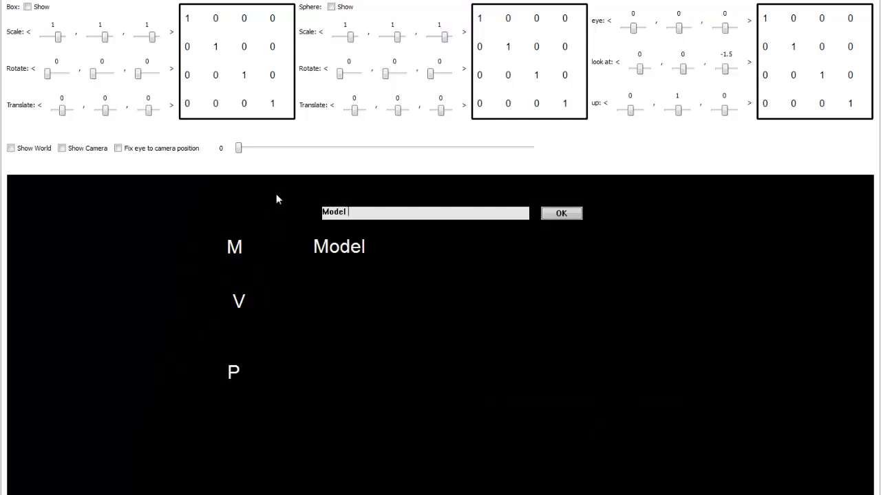
text( to World)
key(Return)
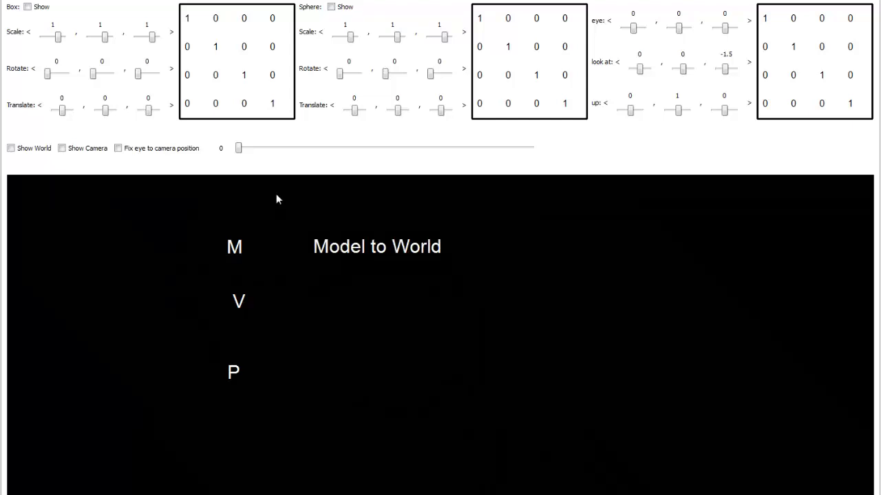
click(307, 298)
text(Wo)
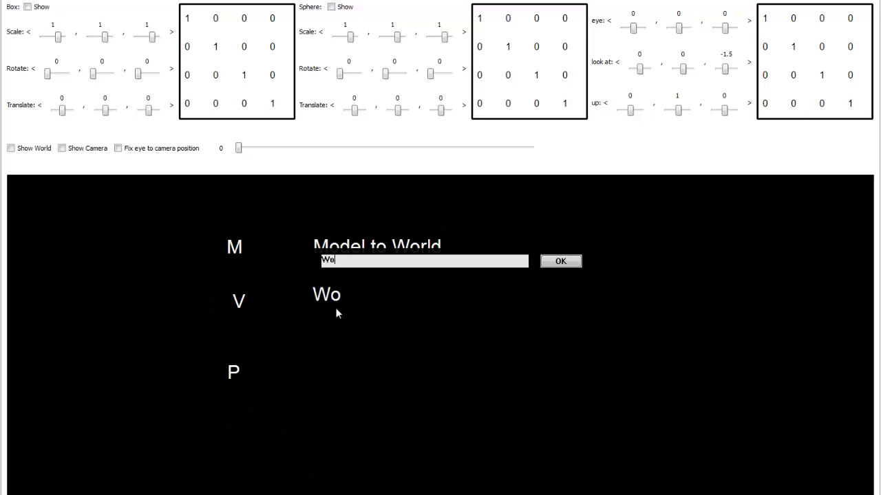
text(rld to View)
key(Return)
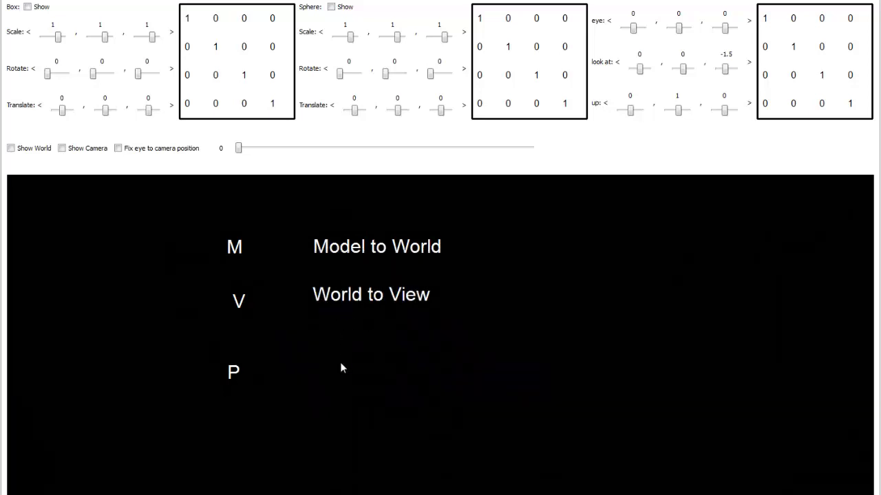
click(319, 375)
text(View t)
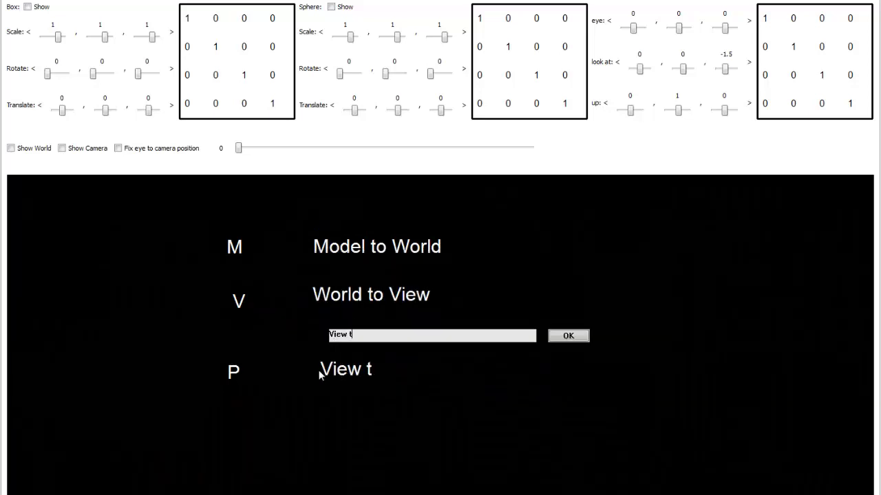
text(o Projection)
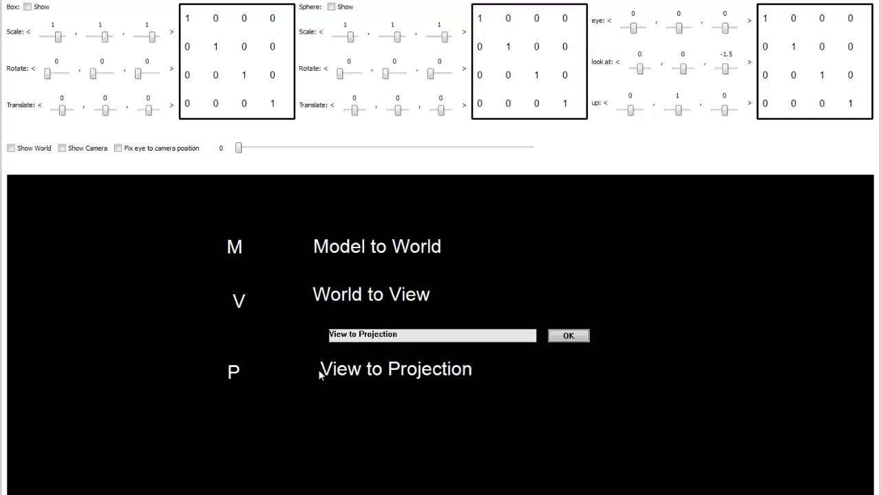
key(Return)
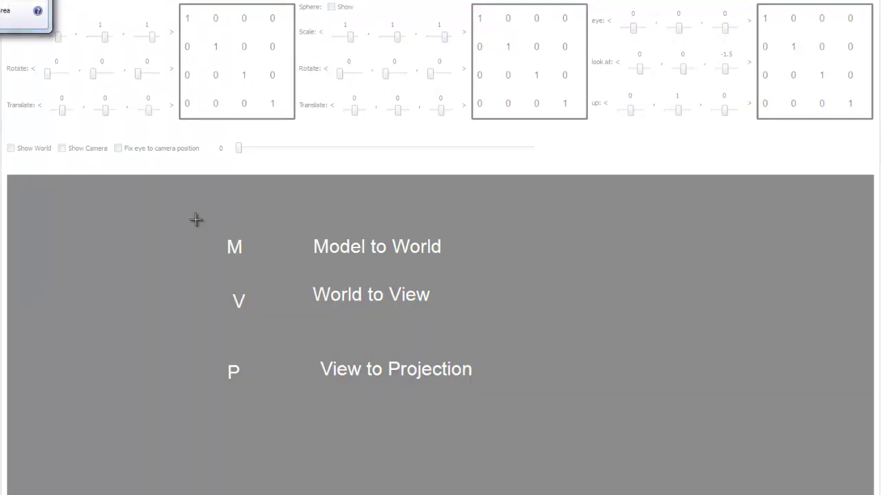
Snip the M/V/P labels, move the snip aside, then clear the Box-matrix outline and labels
drag(195, 219, 485, 403)
drag(309, 127, 880, 127)
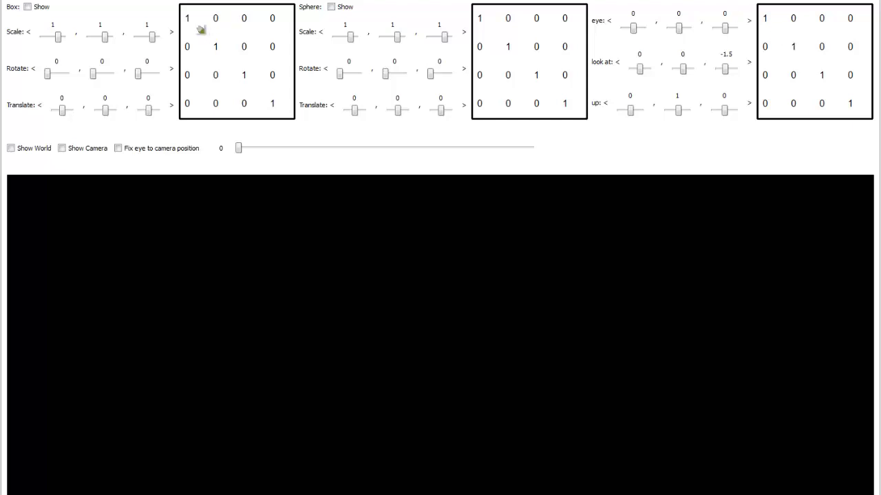
right_click(199, 31)
click(199, 34)
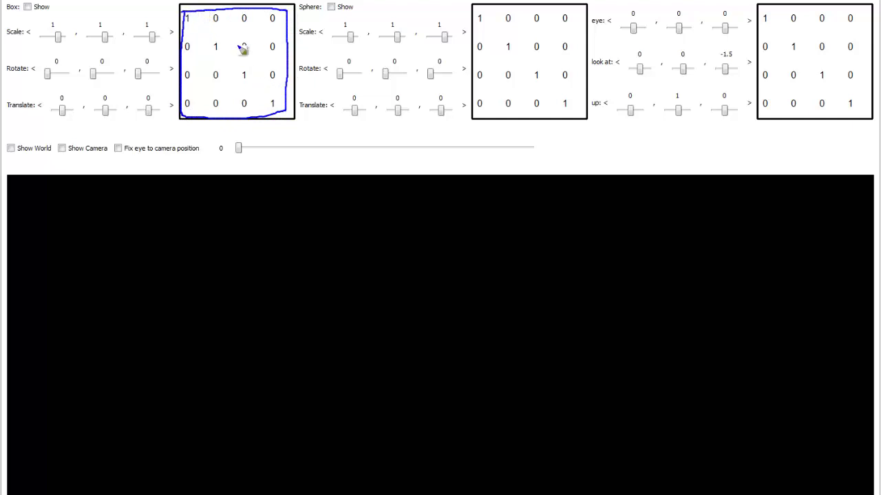
key(Escape)
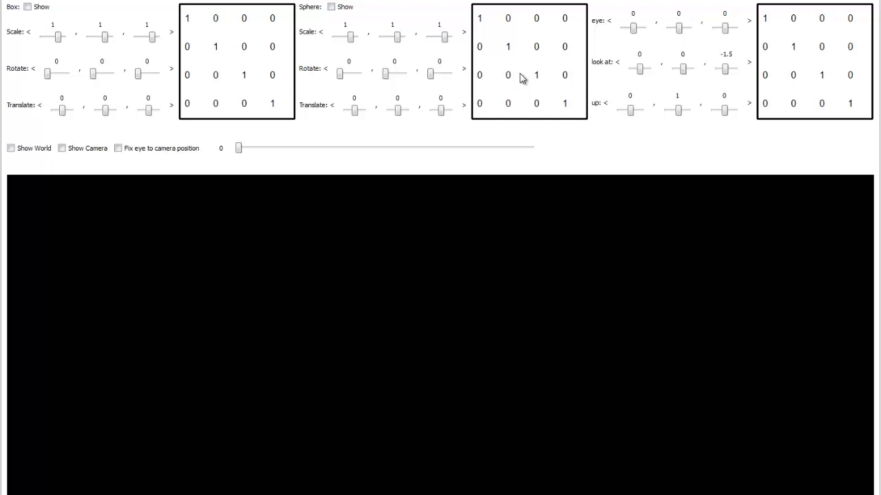
Turn on Show World, rotate the grid, and sketch then erase white arrows on it
click(11, 148)
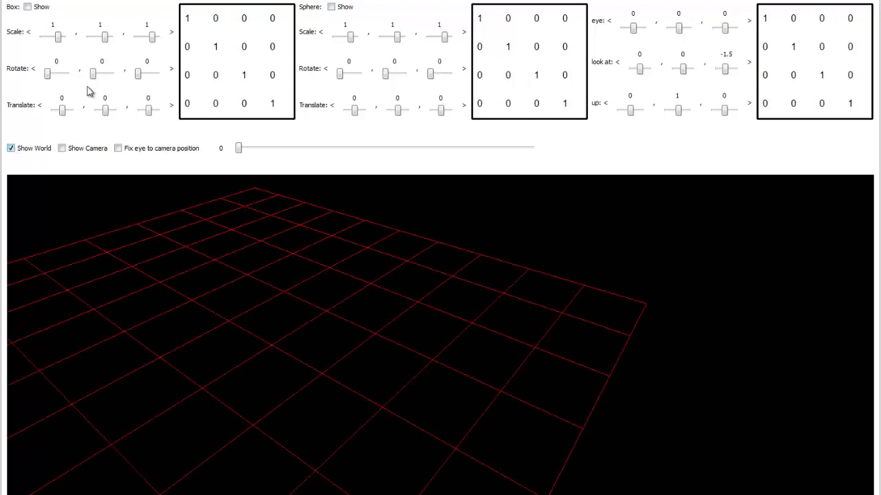
drag(248, 199, 285, 205)
right_click(300, 5)
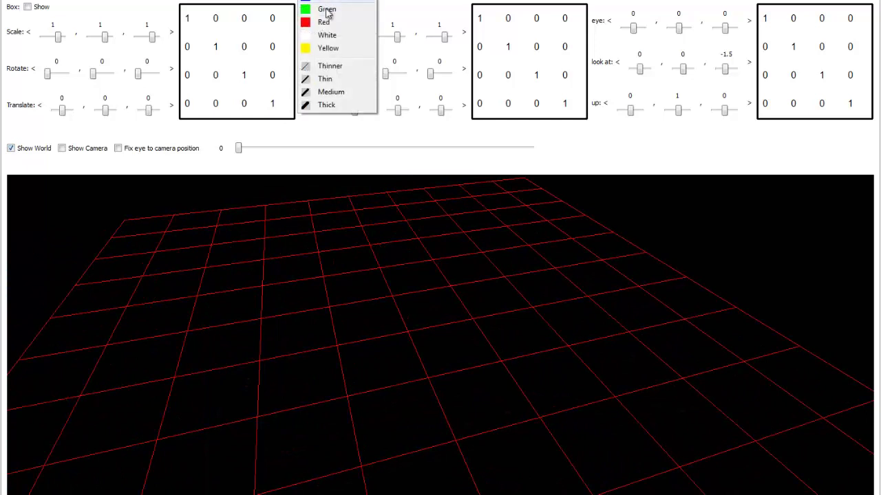
click(324, 34)
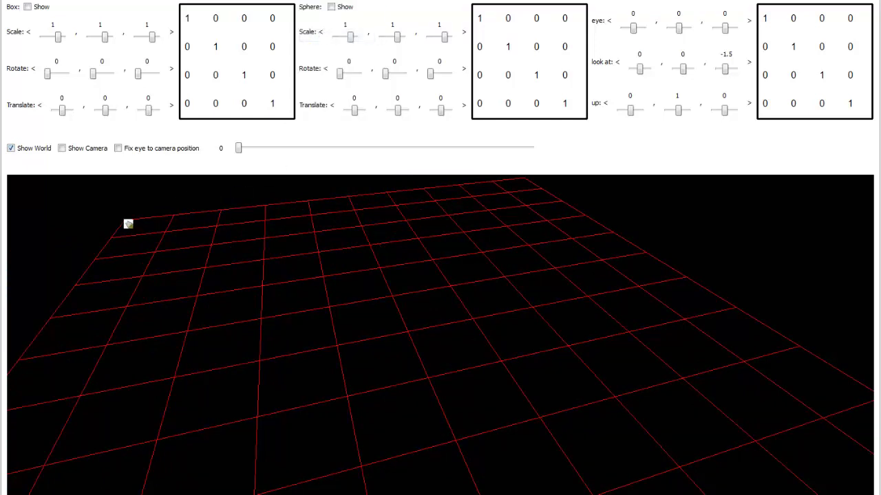
mouse_move(129, 218)
mouse_down()
mouse_move(520, 181)
mouse_move(805, 350)
mouse_move(865, 398)
mouse_up()
drag(123, 231, 142, 199)
mouse_move(84, 274)
mouse_down()
mouse_move(59, 285)
mouse_move(62, 294)
mouse_up()
drag(342, 326, 341, 282)
key(Escape)
Switch the pen to red and draw the red axis from the origin
right_click(299, 2)
click(337, 46)
click(308, 4)
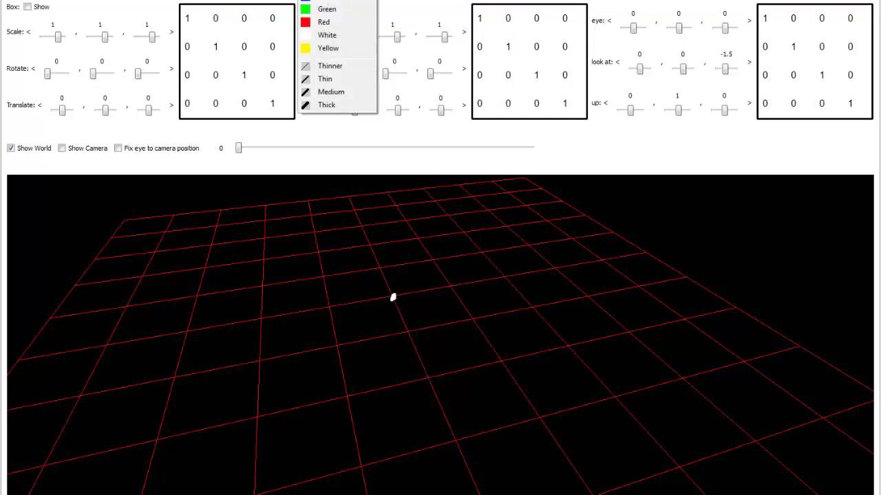
click(330, 22)
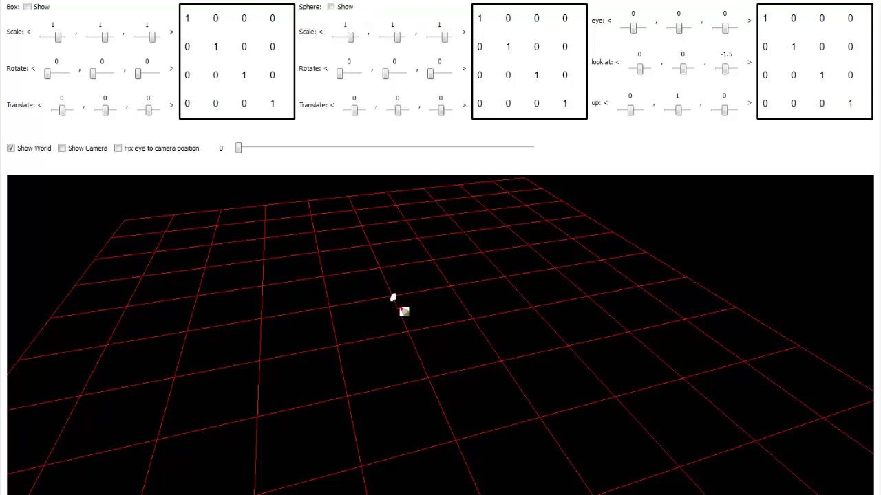
drag(393, 299, 411, 330)
Draw the green upward axis with an arrowhead and the blue axis, then erase all axes
right_click(300, 2)
click(334, 9)
drag(394, 298, 389, 257)
drag(393, 249, 398, 257)
right_click(346, 7)
click(334, 8)
mouse_move(394, 298)
mouse_down()
mouse_move(341, 313)
mouse_move(346, 321)
mouse_up()
key(Escape)
Show the Box, write 'M to W' over its matrix, and scale it to 1.4, 0.3, 0.3
click(28, 7)
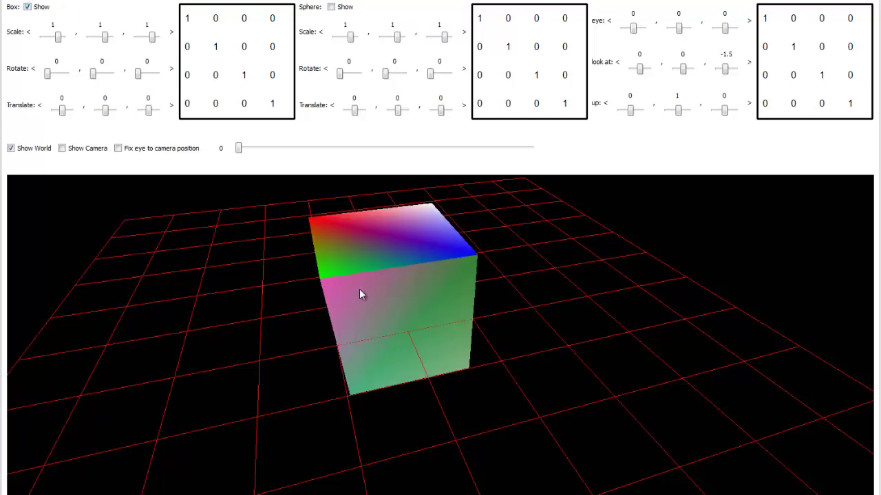
drag(369, 289, 364, 289)
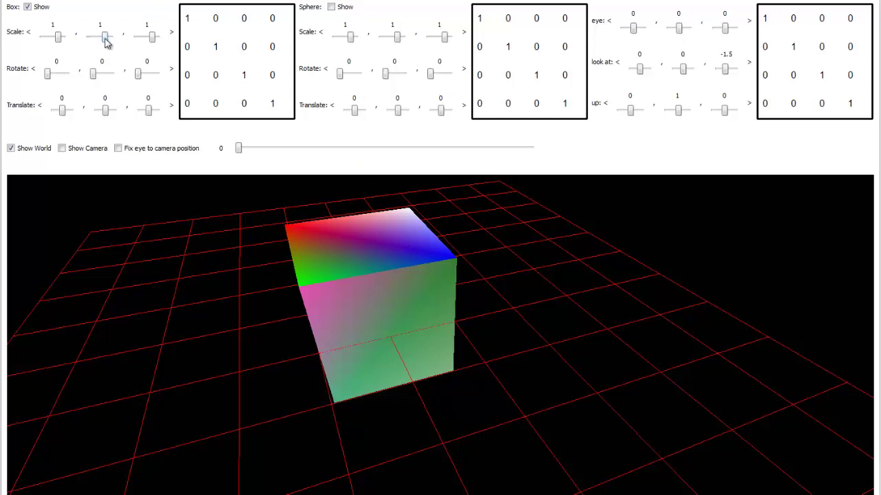
drag(105, 36, 103, 44)
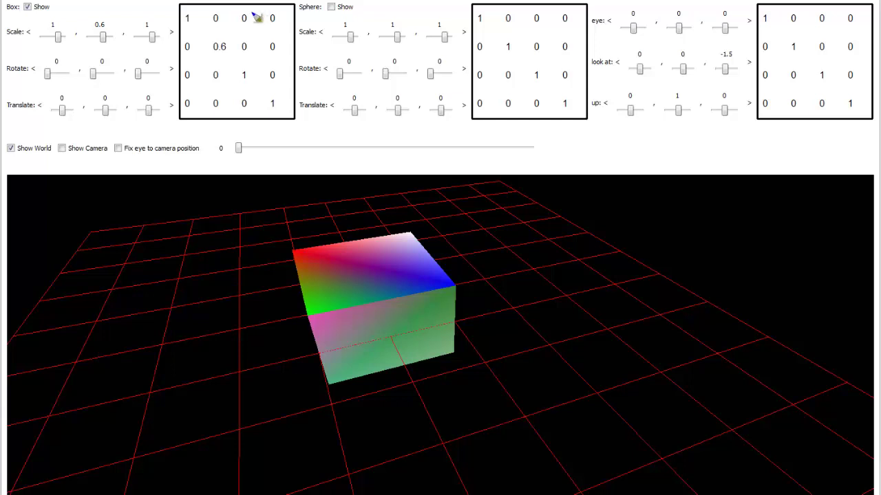
drag(218, 15, 275, 12)
drag(103, 43, 101, 43)
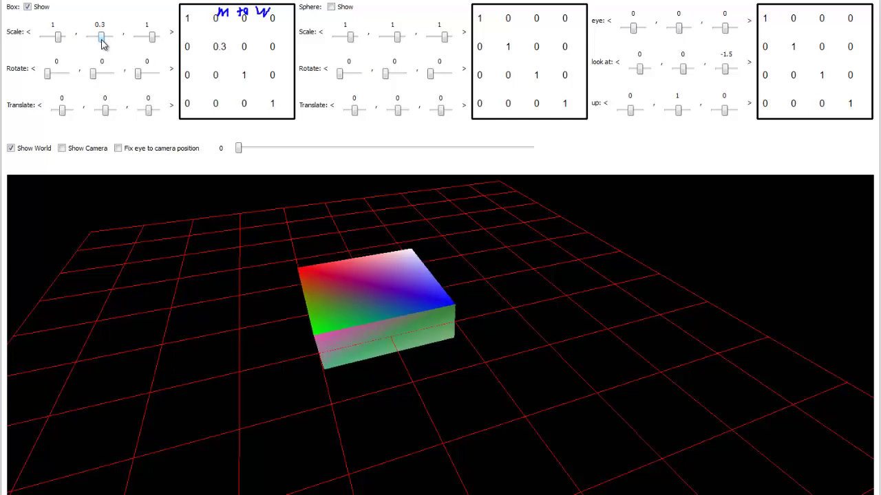
click(57, 37)
scroll(155, 40, down, 7)
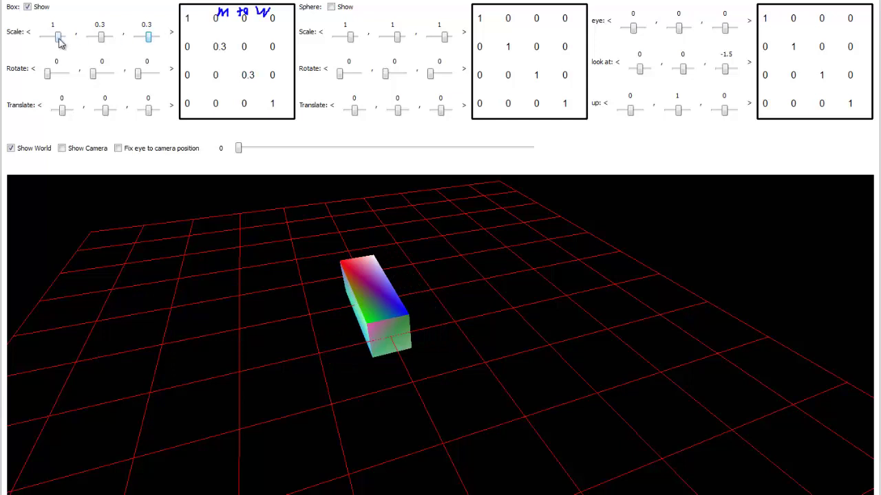
scroll(59, 42, up, 4)
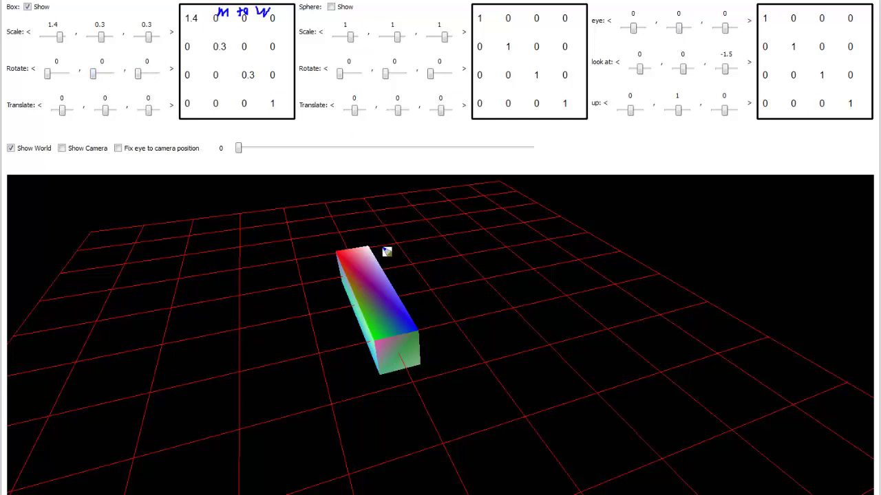
Rotate the Box to X 279, Z 45 and translate it to X -3.75
mouse_move(378, 305)
mouse_down()
mouse_move(386, 331)
mouse_move(389, 323)
mouse_up()
drag(47, 73, 64, 79)
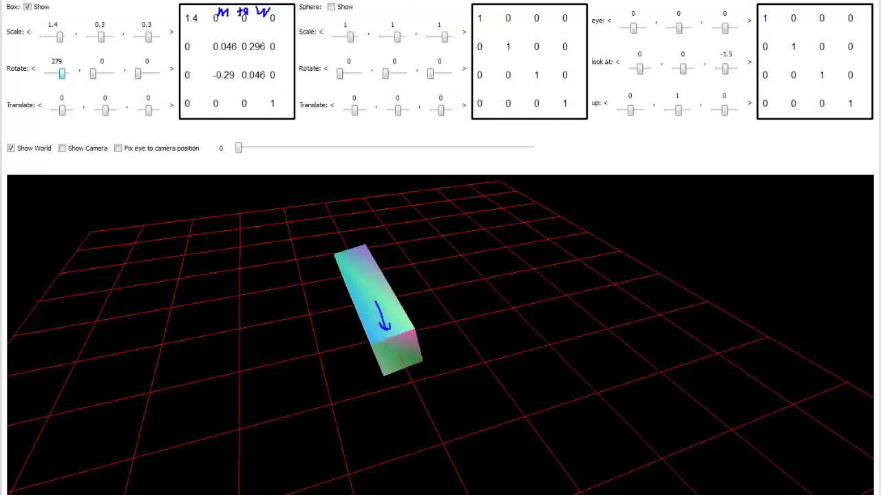
drag(138, 74, 142, 80)
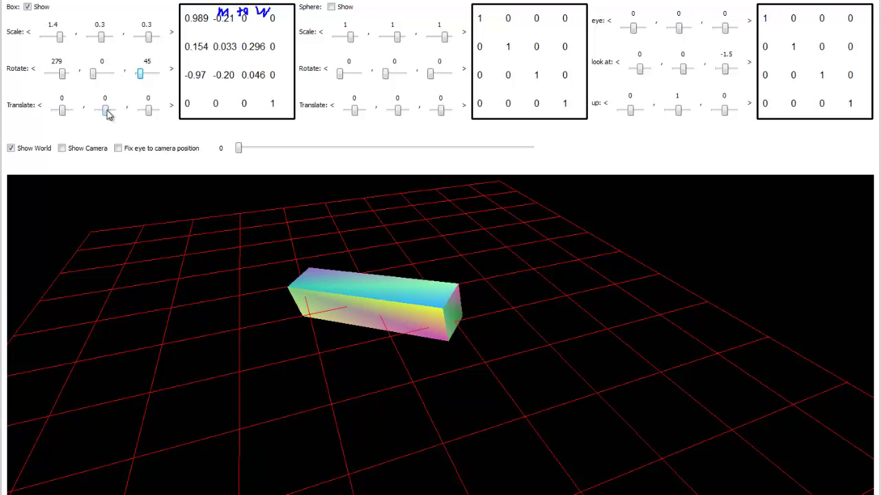
scroll(62, 114, down, 9)
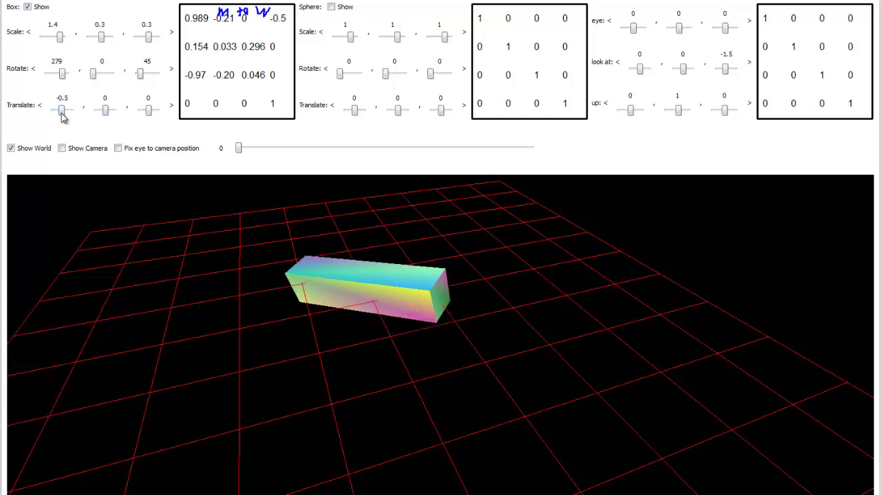
scroll(62, 113, down, 6)
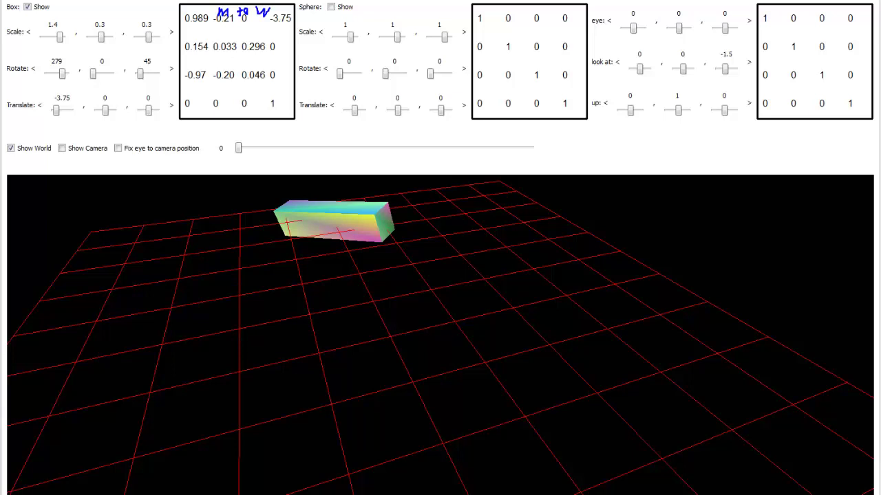
Bring the M/V/P snip forward, circle 'Model to World', then clear all annotations
drag(651, 225, 638, 199)
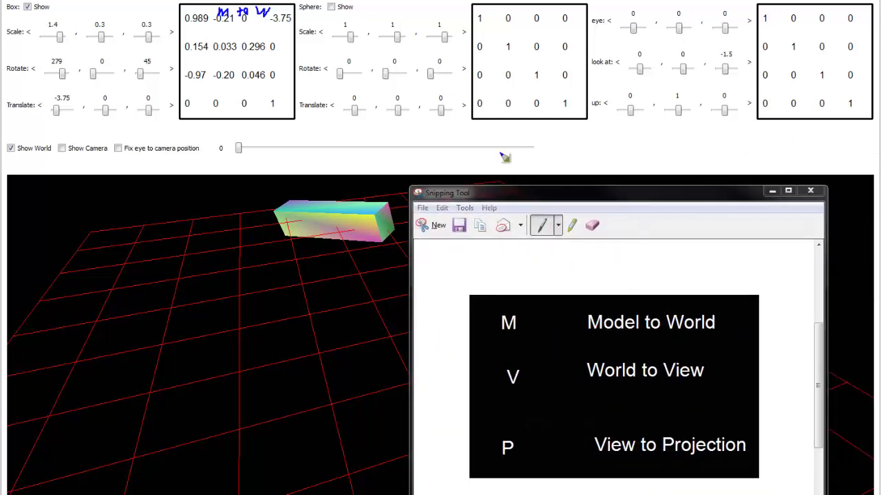
mouse_move(596, 304)
mouse_down()
mouse_move(570, 326)
mouse_move(618, 342)
mouse_move(703, 341)
mouse_move(724, 317)
mouse_move(652, 301)
mouse_move(583, 309)
mouse_up()
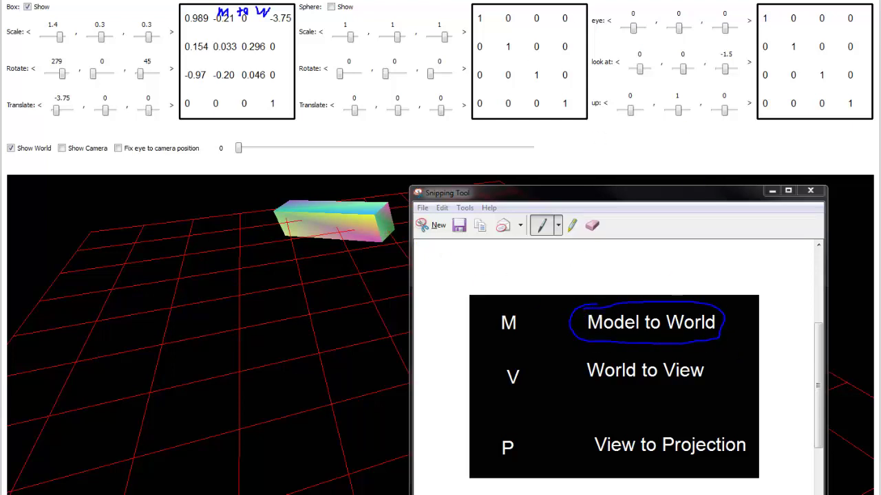
key(Escape)
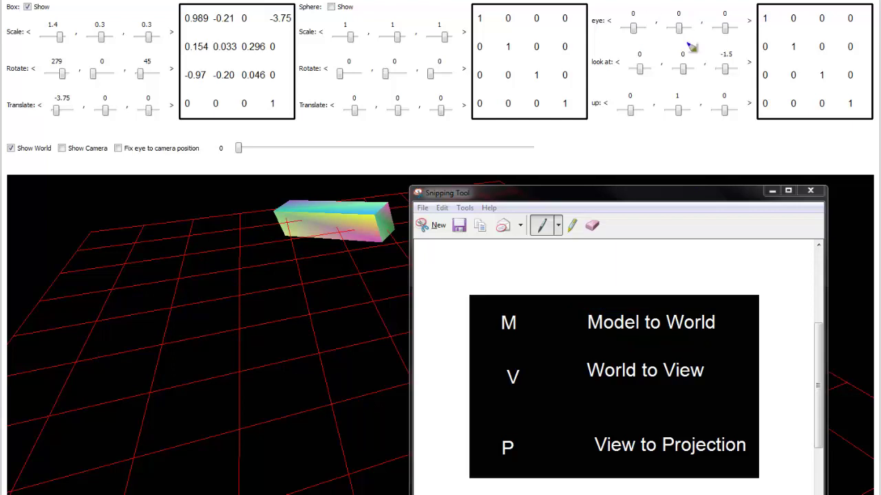
Show the Sphere with Scale X 0.2, Rotate Y 72 and Translate X -3.25, then orbit the view
click(772, 191)
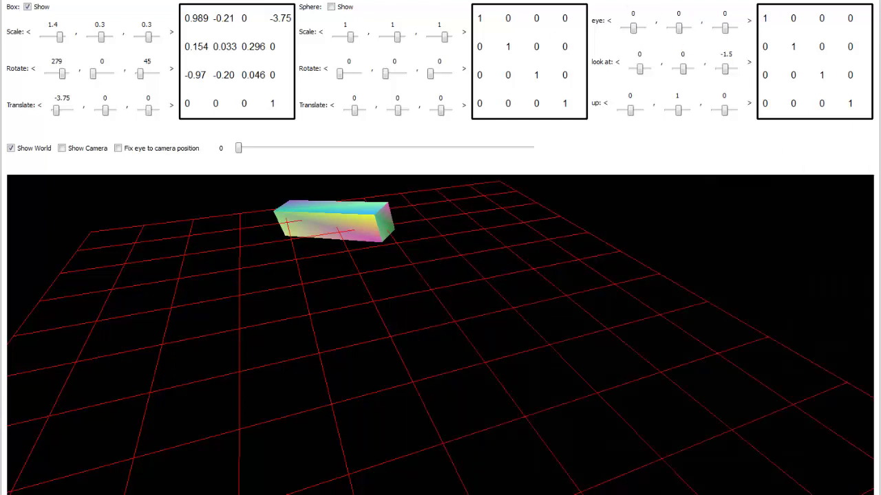
click(331, 8)
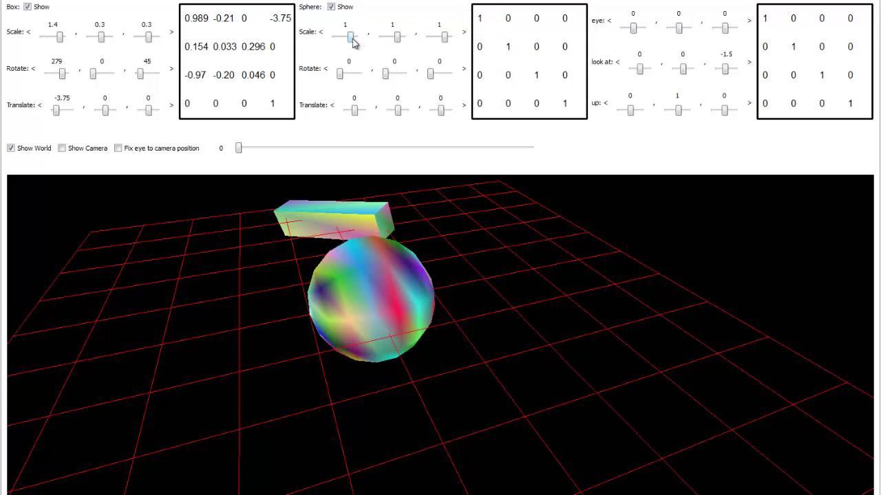
scroll(351, 42, down, 8)
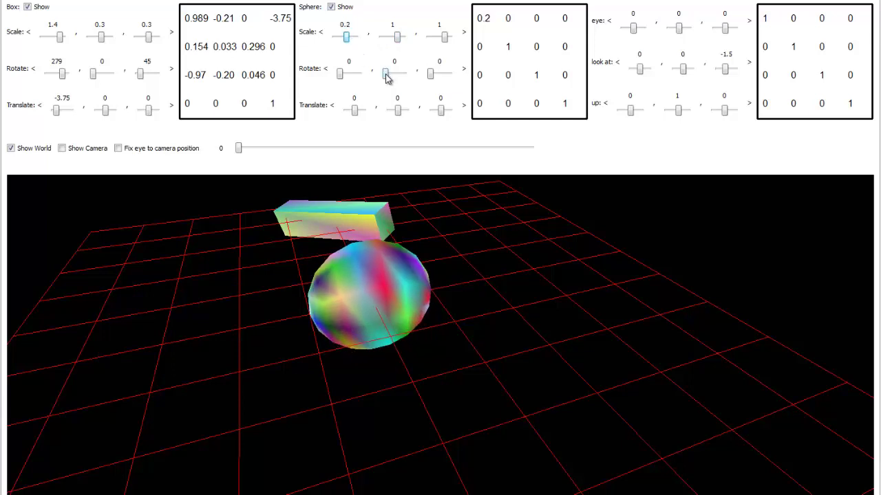
scroll(386, 74, up, 8)
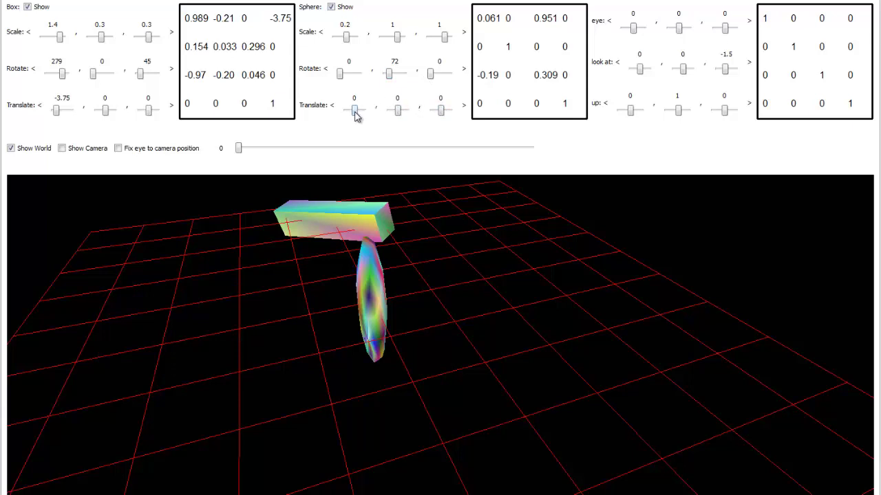
scroll(356, 117, down, 9)
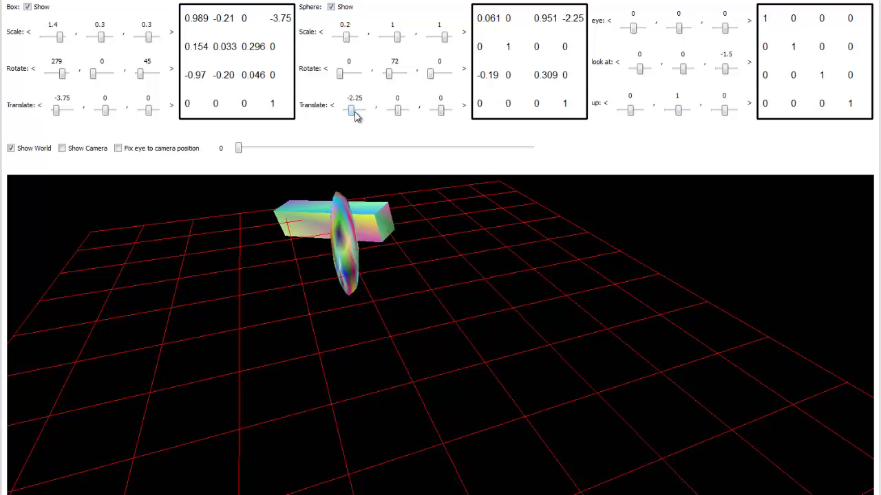
scroll(356, 117, down, 5)
scroll(355, 116, up, 1)
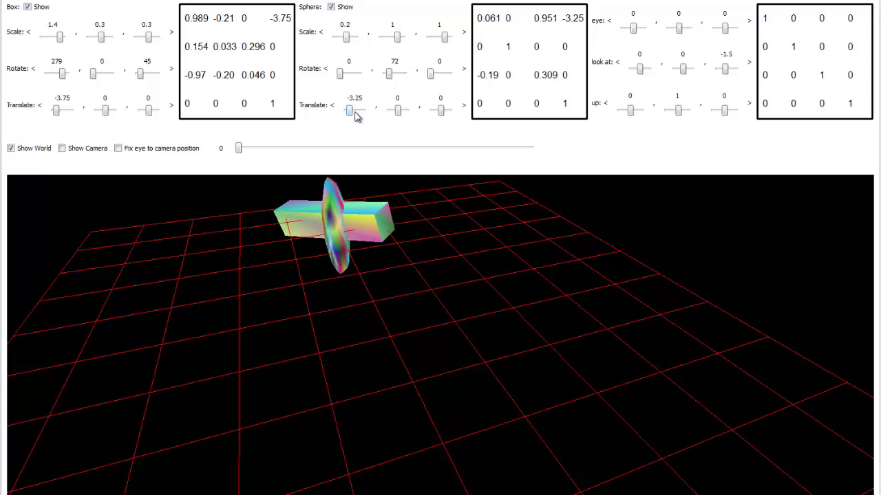
drag(384, 206, 353, 291)
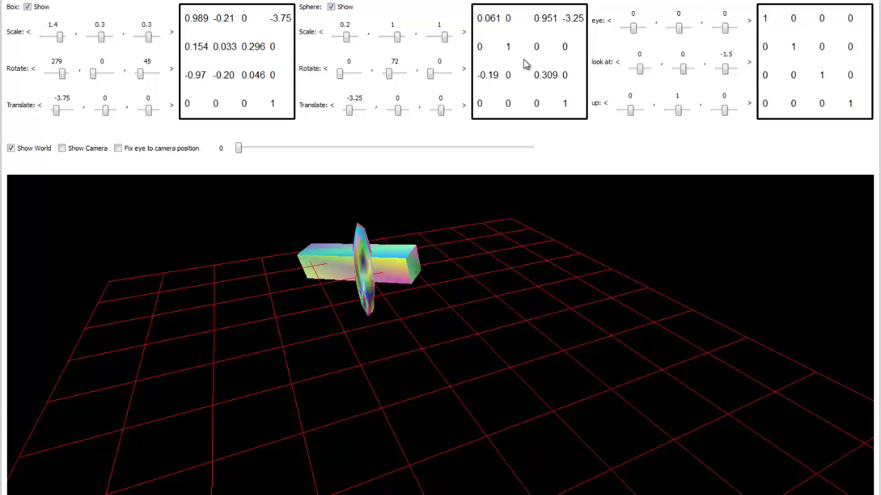
drag(880, 69, 679, 92)
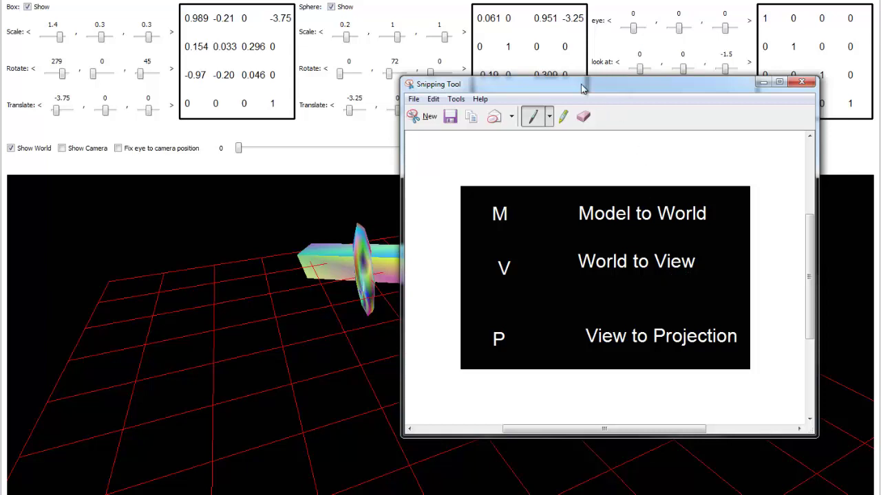
drag(582, 88, 879, 83)
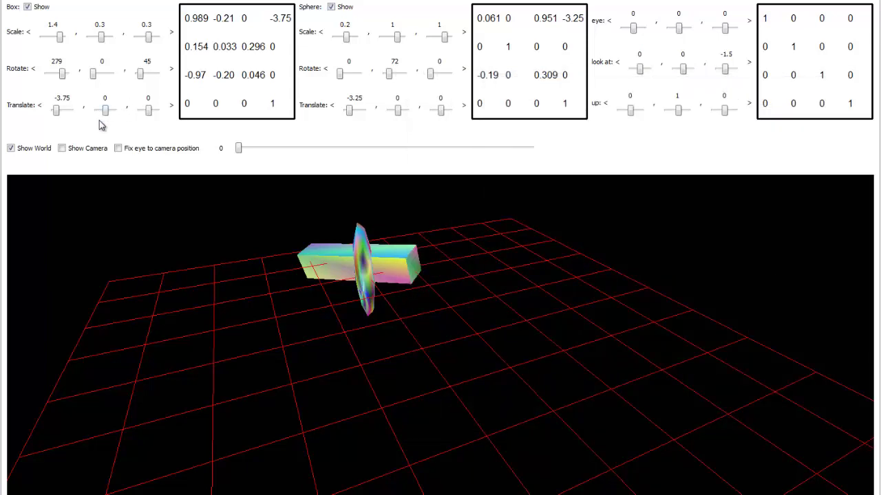
Turn on Show Camera and sketch its lens, '-z' direction and an arrow toward a sphere
click(62, 148)
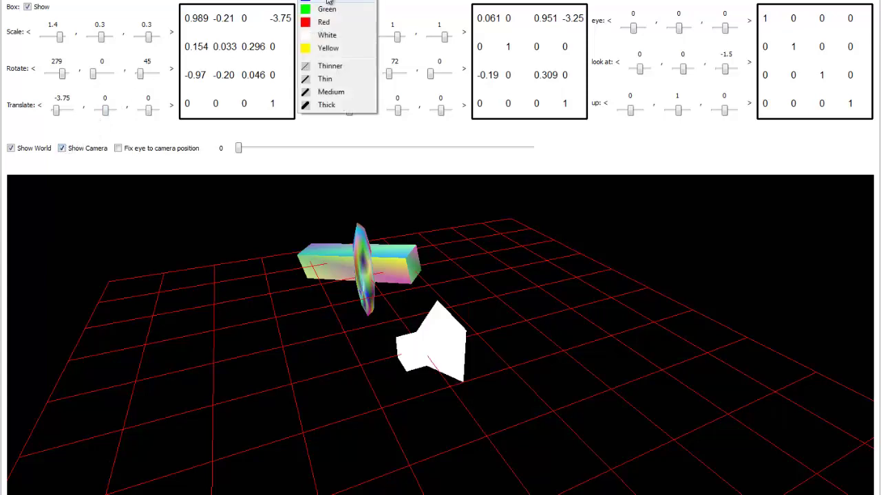
click(329, 2)
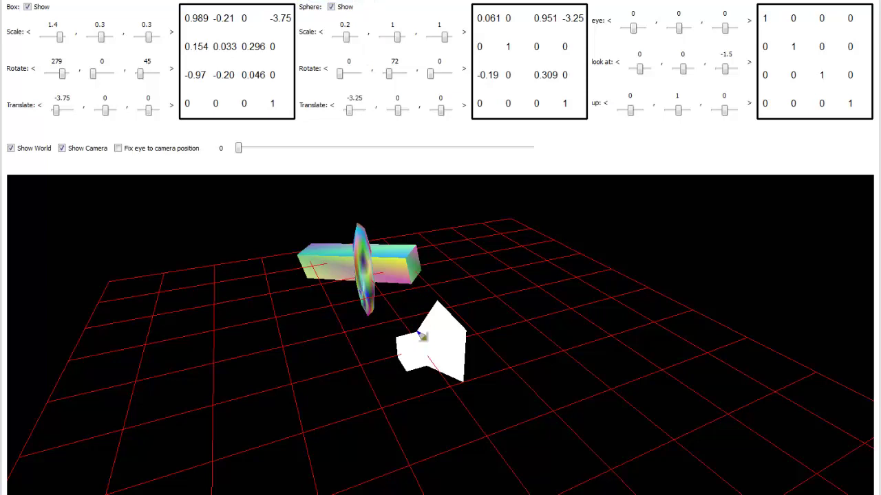
mouse_move(422, 337)
mouse_down()
mouse_move(427, 348)
mouse_move(399, 342)
mouse_move(417, 340)
mouse_move(401, 351)
mouse_move(402, 343)
mouse_move(412, 373)
mouse_move(404, 347)
mouse_move(423, 341)
mouse_move(426, 366)
mouse_move(410, 373)
mouse_move(458, 380)
mouse_move(435, 357)
mouse_move(441, 341)
mouse_move(468, 336)
mouse_move(439, 304)
mouse_move(426, 331)
mouse_move(468, 332)
mouse_move(467, 380)
mouse_move(454, 344)
mouse_move(460, 365)
mouse_up()
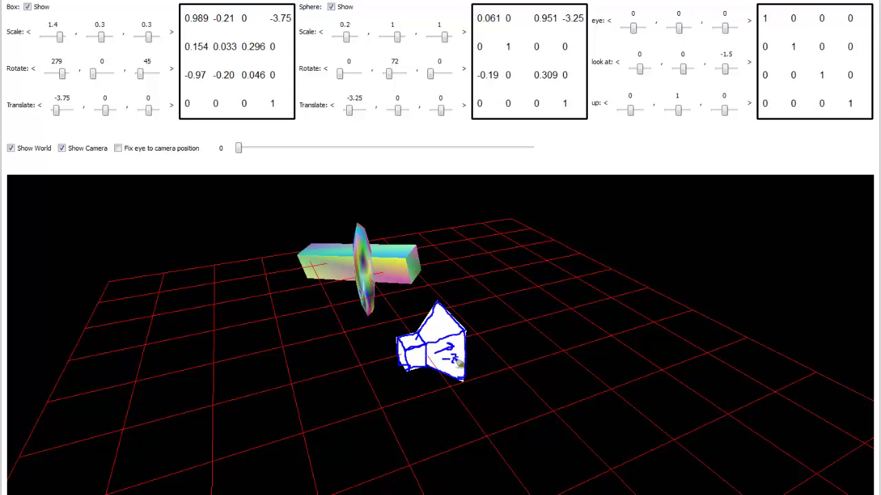
mouse_move(456, 361)
mouse_down()
mouse_move(445, 358)
mouse_move(509, 327)
mouse_move(535, 328)
mouse_up()
mouse_move(578, 301)
mouse_down()
mouse_move(584, 281)
mouse_move(618, 310)
mouse_move(585, 319)
mouse_move(561, 284)
mouse_up()
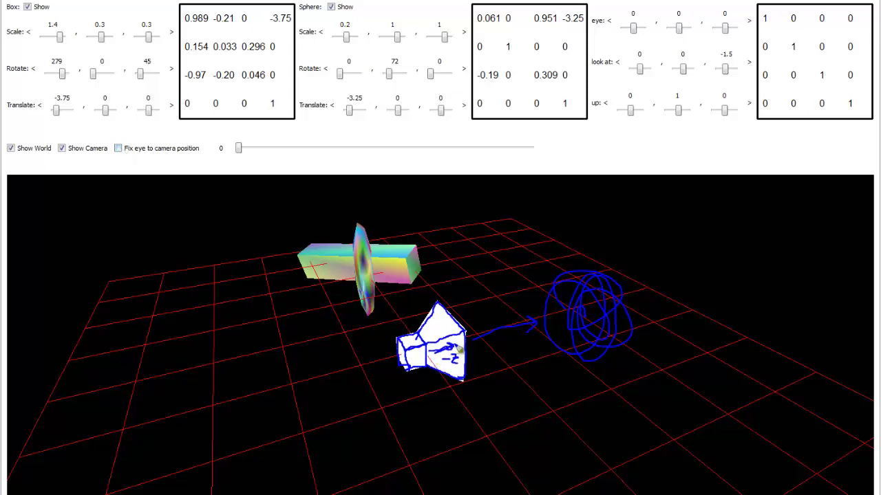
Look through the camera's eye, erase the hand-drawn sketches, and return to the free view
click(119, 148)
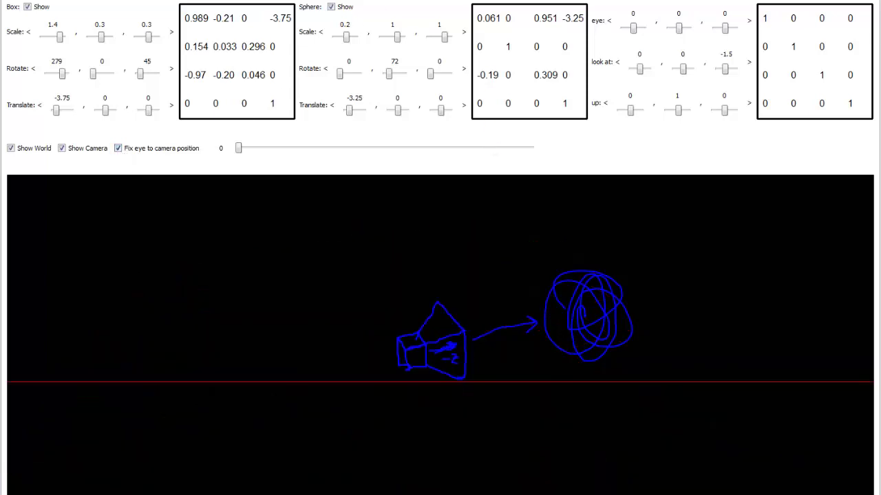
key(Escape)
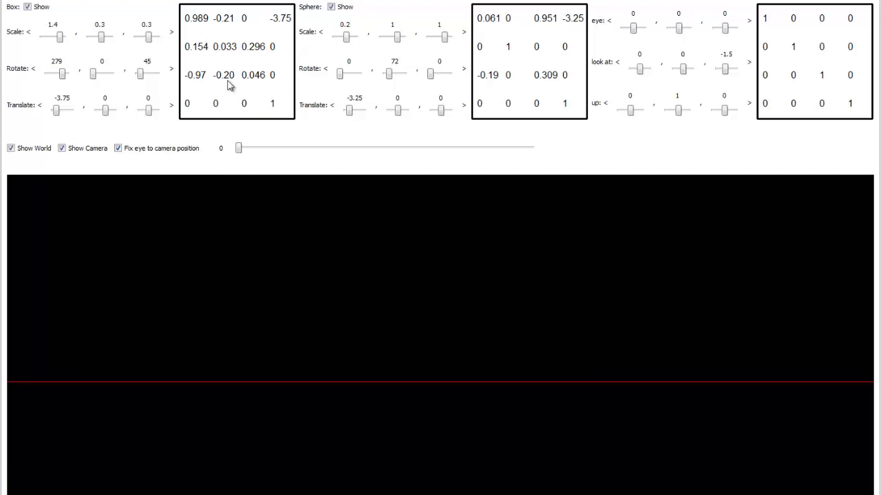
click(118, 148)
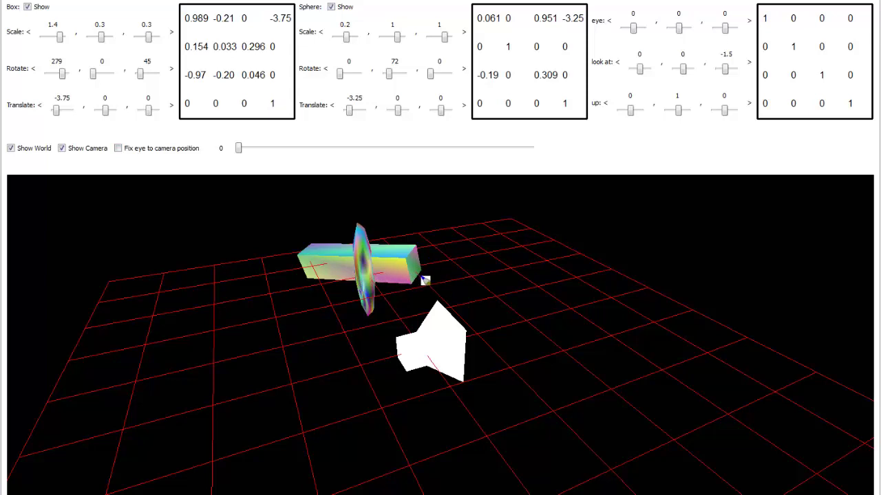
mouse_move(424, 280)
mouse_down()
mouse_move(473, 275)
mouse_move(532, 296)
mouse_move(560, 329)
mouse_move(560, 310)
mouse_move(544, 328)
mouse_move(556, 323)
mouse_up()
drag(527, 52, 530, 53)
drag(238, 60, 240, 62)
click(240, 60)
Cross out the up-vector values in ink, then erase the cross
drag(731, 92, 607, 115)
drag(619, 87, 748, 127)
key(Escape)
Sketch over the camera and box, and circle the eye, look-at Z (-1.5) and look-at X values
mouse_move(397, 356)
mouse_down()
mouse_move(445, 351)
mouse_move(454, 340)
mouse_move(432, 363)
mouse_move(443, 375)
mouse_up()
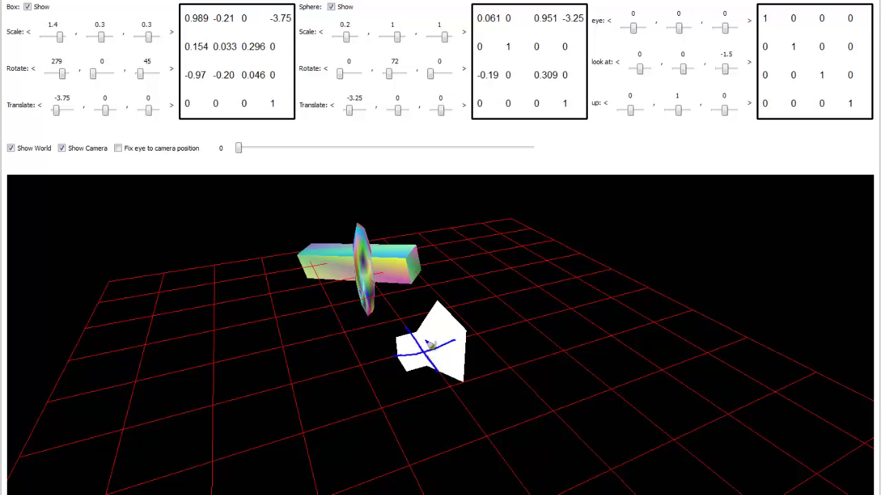
mouse_move(410, 292)
mouse_down()
mouse_move(439, 288)
mouse_move(507, 330)
mouse_up()
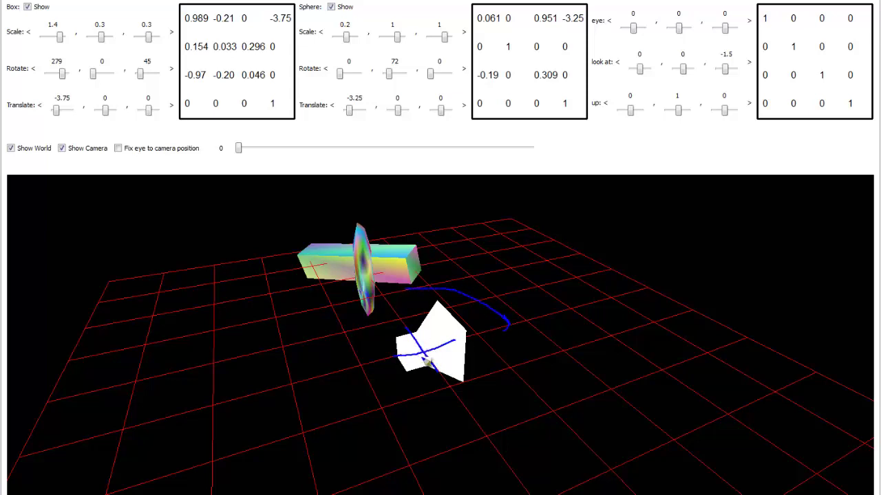
mouse_move(636, 4)
mouse_down()
mouse_move(626, 35)
mouse_move(728, 40)
mouse_move(741, 32)
mouse_move(731, 6)
mouse_move(639, 8)
mouse_up()
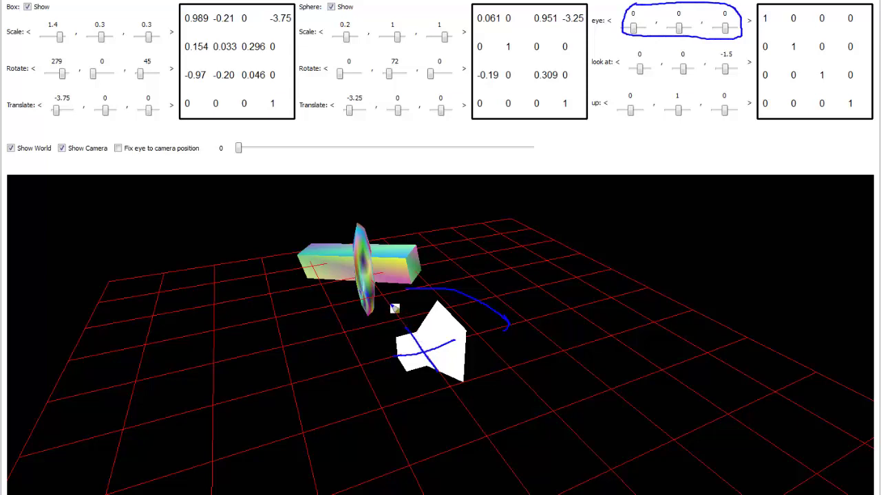
drag(388, 307, 398, 309)
mouse_move(735, 48)
mouse_down()
mouse_move(724, 47)
mouse_move(716, 70)
mouse_move(736, 81)
mouse_move(743, 61)
mouse_move(735, 47)
mouse_up()
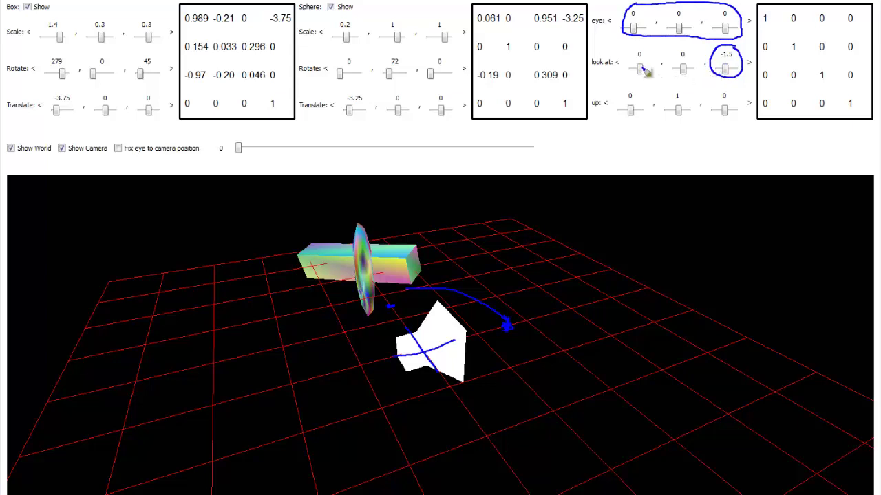
mouse_move(658, 55)
mouse_down()
mouse_move(630, 48)
mouse_move(644, 81)
mouse_move(651, 55)
mouse_up()
Clear the ink, step look-at X from 0 to -1.5, and orbit the world view
key(e)
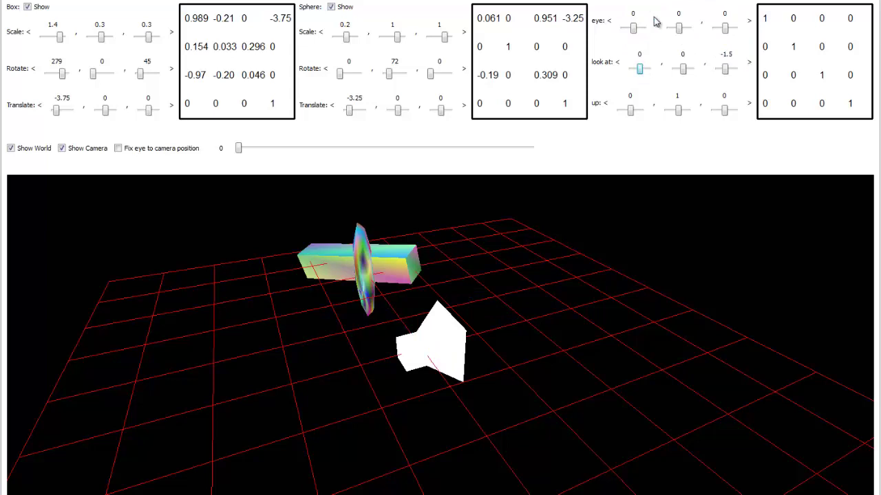
key(Left)
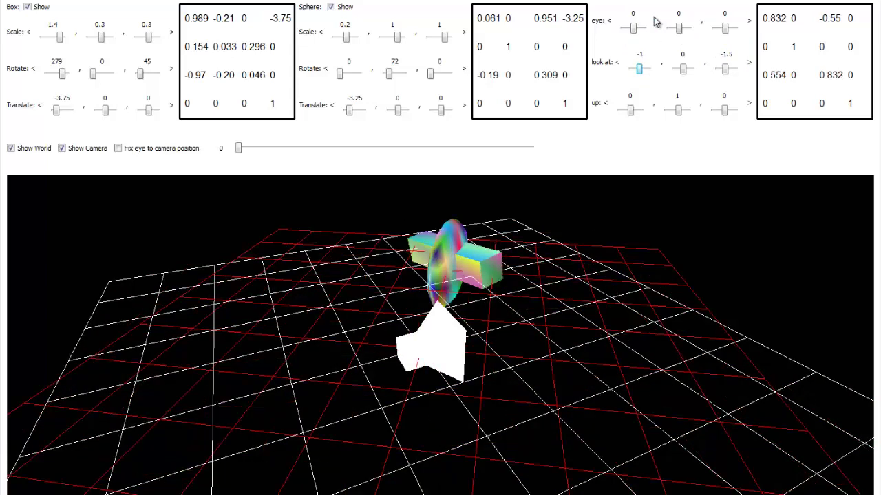
key(Left)
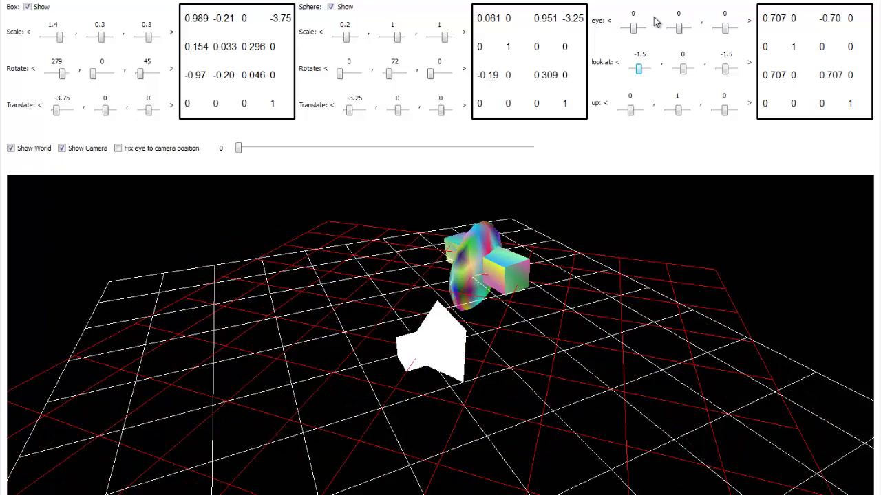
drag(709, 273, 648, 259)
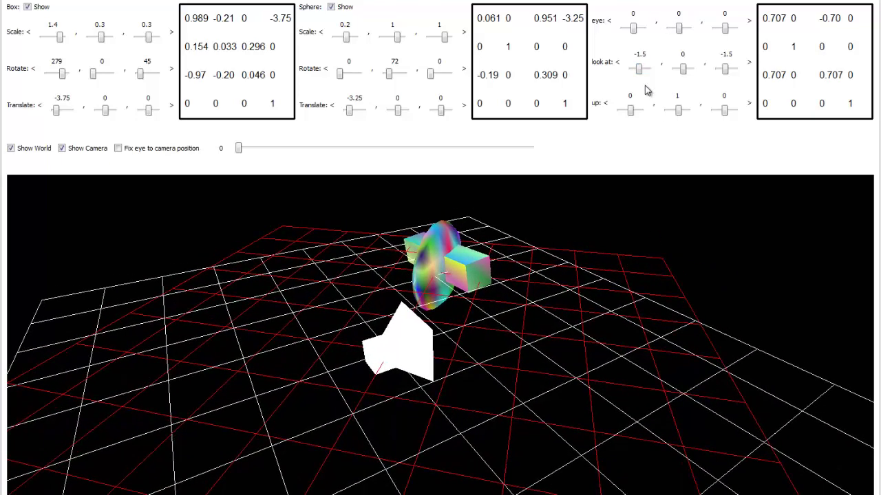
drag(454, 256, 429, 227)
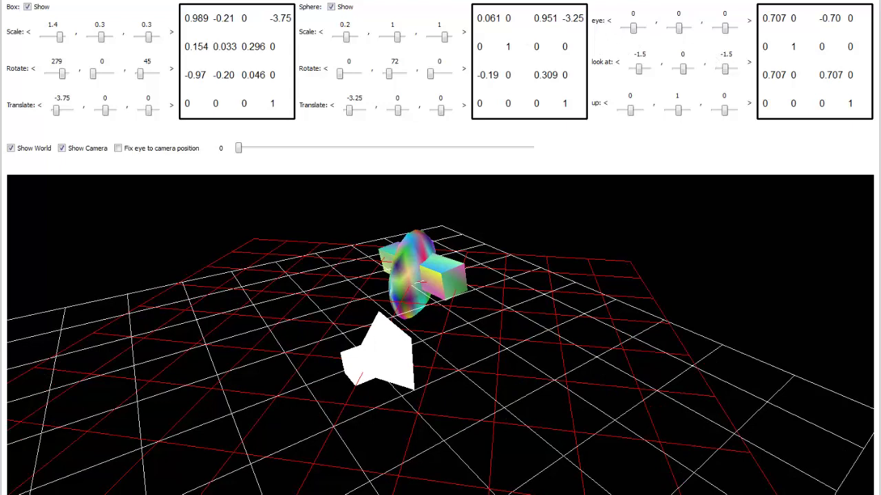
Outline the look-at values and mark the camera in ink, then clear the annotations
mouse_move(626, 47)
mouse_down()
mouse_move(627, 76)
mouse_move(736, 80)
mouse_move(740, 41)
mouse_move(614, 50)
mouse_up()
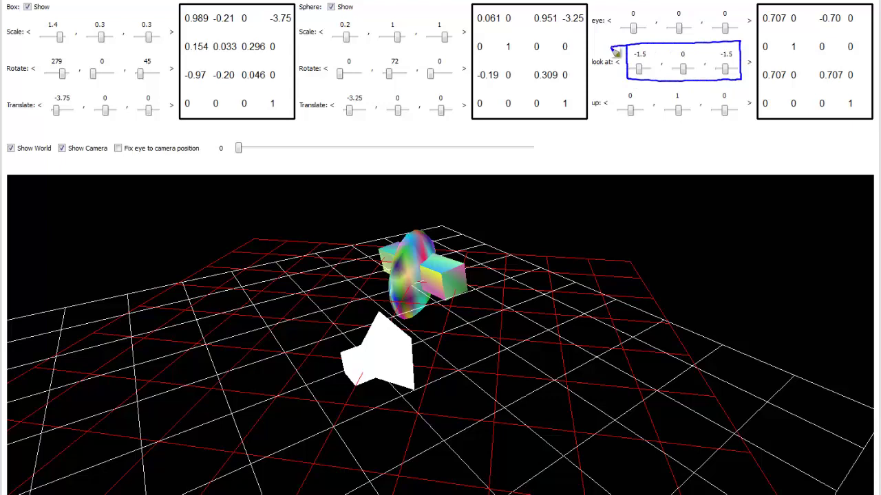
mouse_move(367, 359)
mouse_down()
mouse_move(463, 370)
mouse_move(475, 324)
mouse_up()
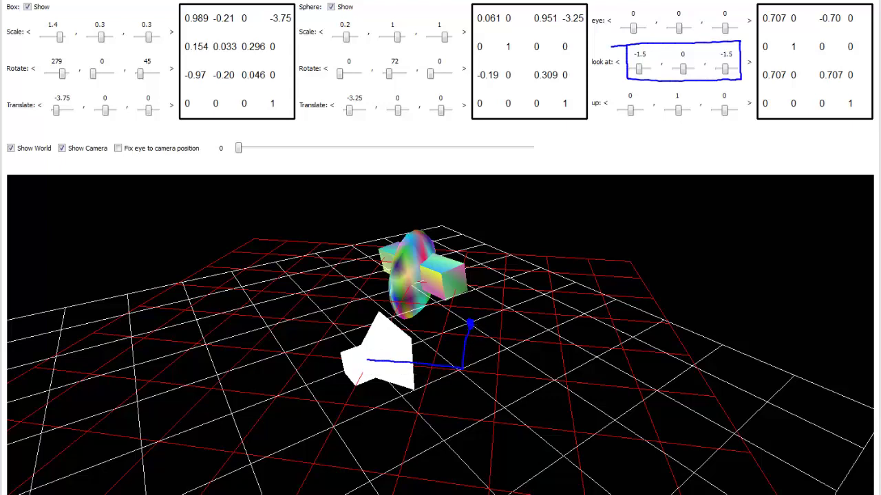
key(Escape)
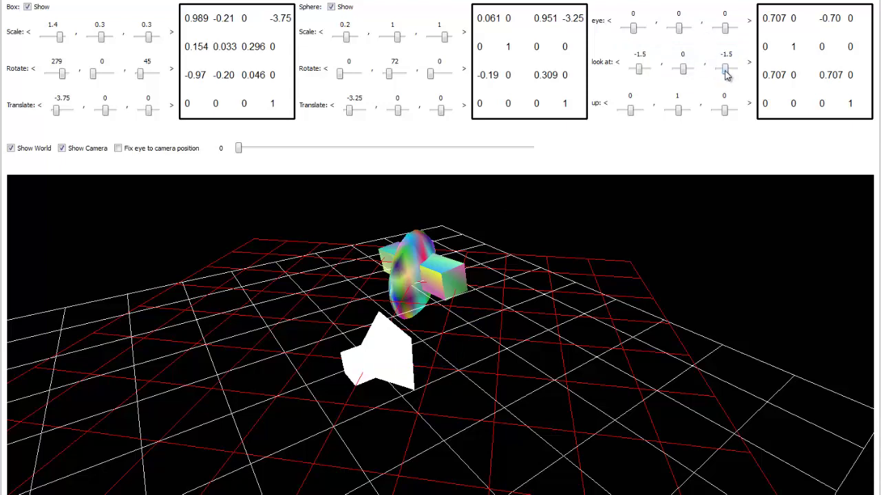
Set look-at Z to 0 so the camera faces the sphere and box, then check the camera's view
drag(726, 69, 728, 69)
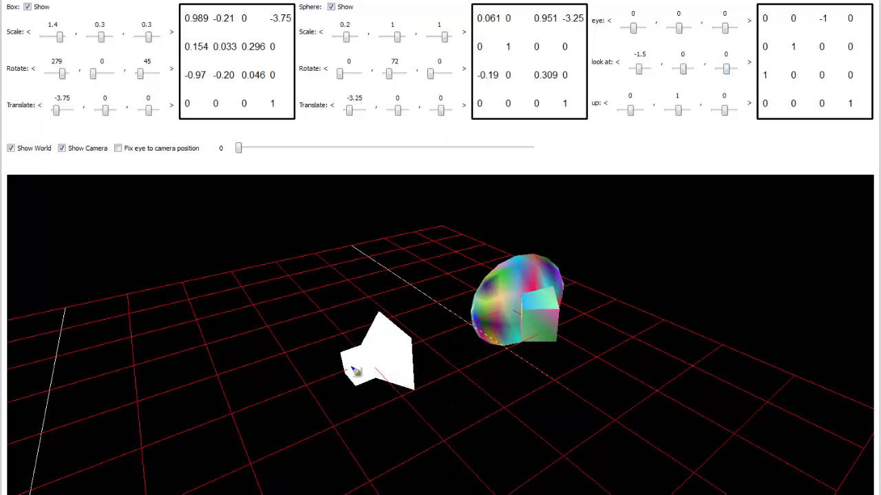
drag(379, 366, 463, 336)
click(119, 149)
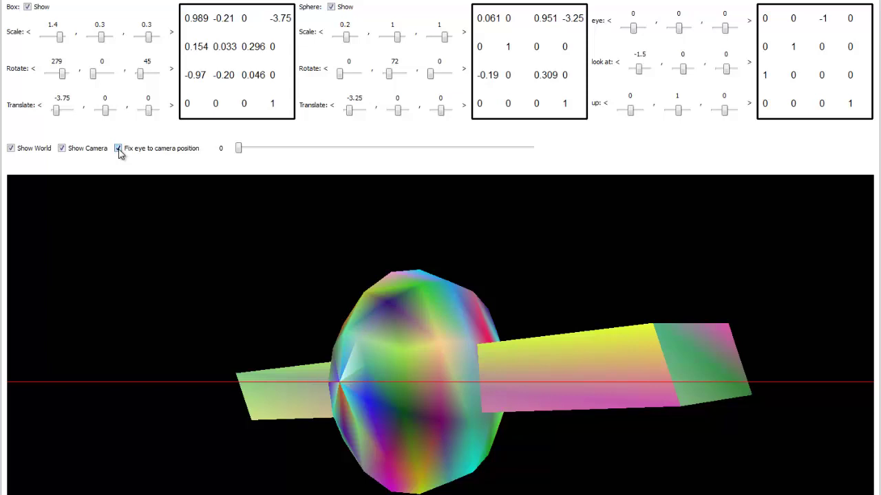
click(118, 148)
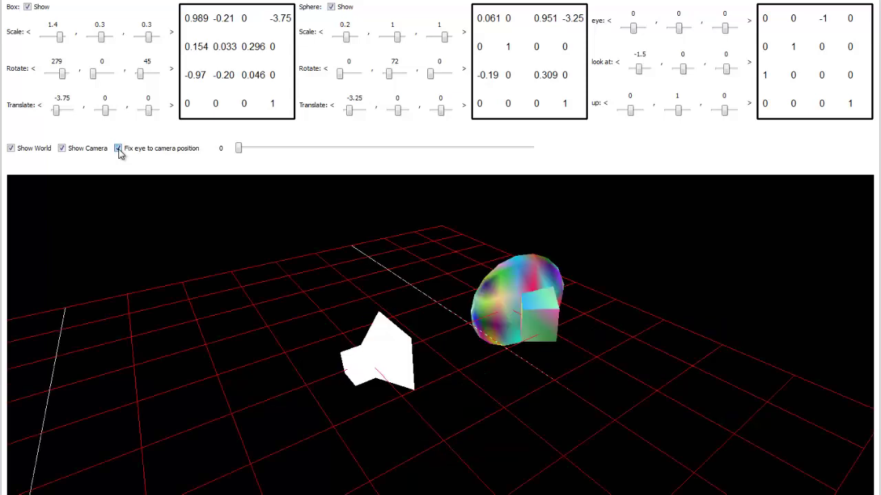
Bring up the M/V/P diagram, position it over the 3-D view, then move it aside
key(alt+Tab)
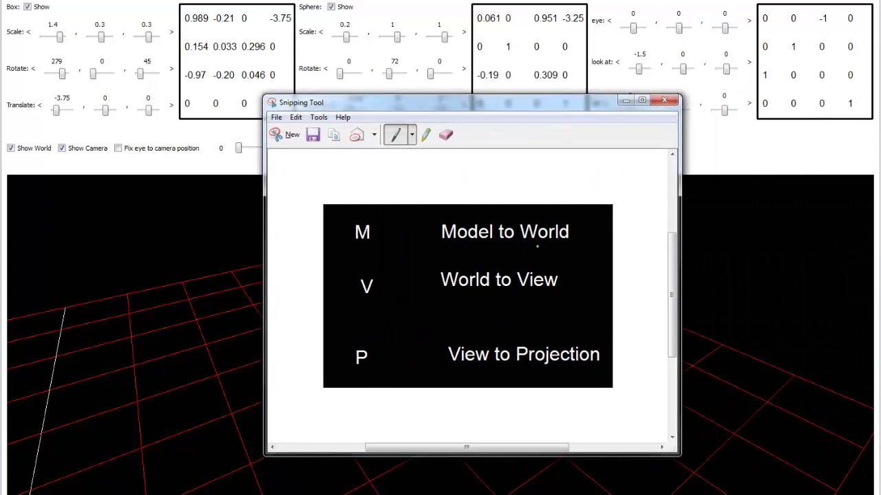
drag(486, 107, 667, 200)
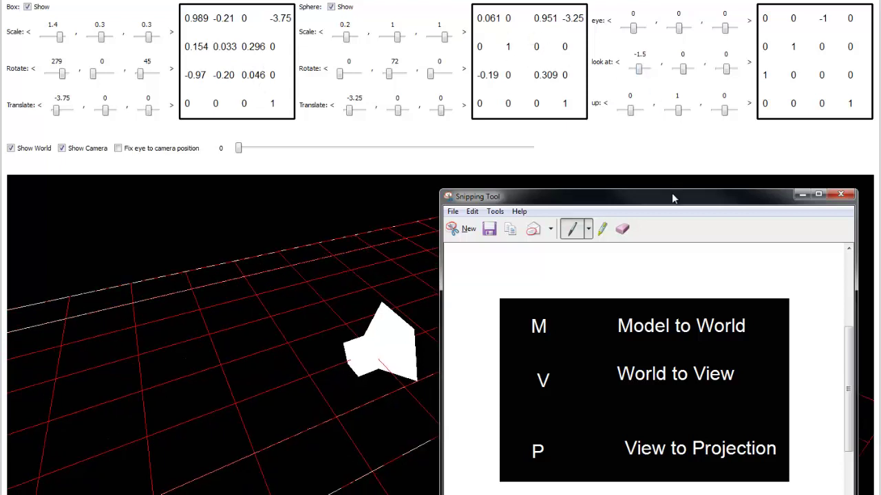
drag(672, 195, 880, 202)
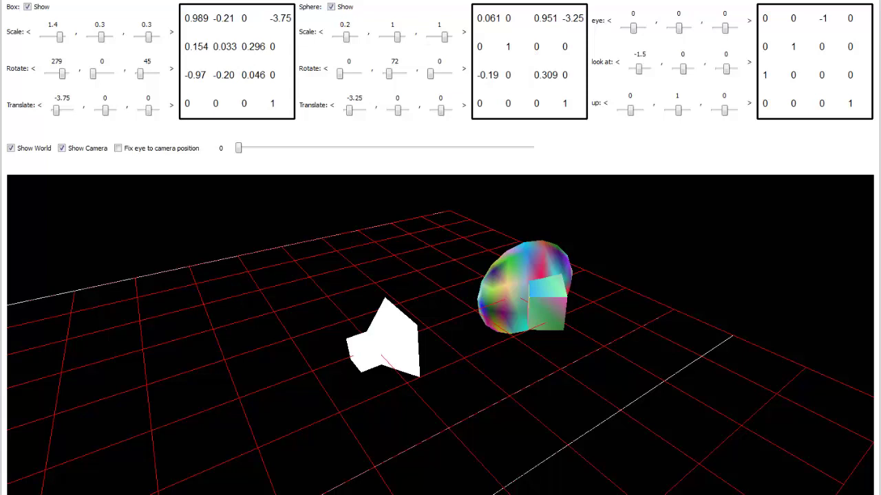
drag(880, 124, 627, 114)
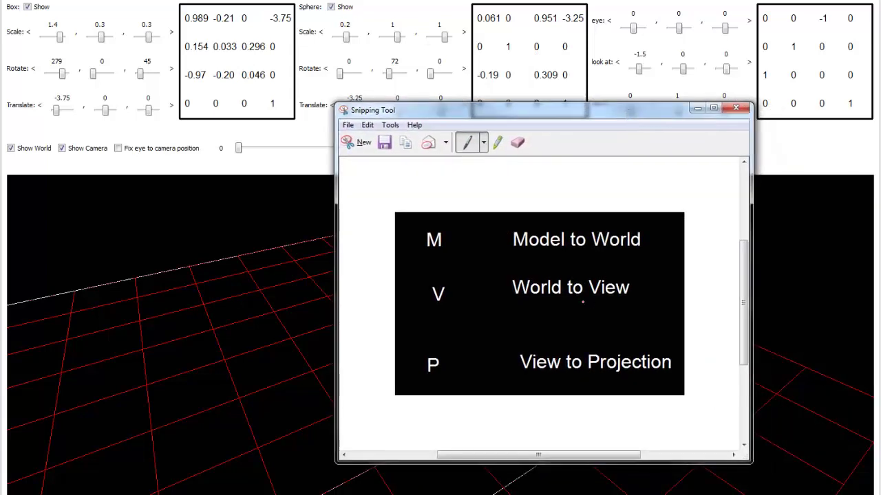
drag(550, 126, 880, 126)
Orbit to a side view, draw ink lines linking box, sphere and camera, then clear them
drag(577, 452, 712, 174)
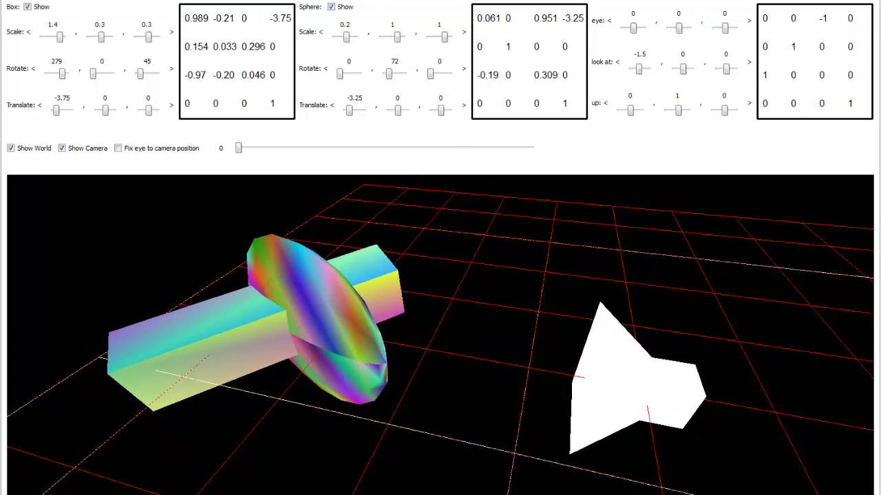
mouse_move(279, 225)
mouse_down()
mouse_move(132, 242)
mouse_move(65, 355)
mouse_move(207, 466)
mouse_move(419, 344)
mouse_move(352, 209)
mouse_move(241, 213)
mouse_up()
mouse_move(548, 341)
mouse_down()
mouse_move(550, 392)
mouse_move(552, 379)
mouse_move(550, 328)
mouse_move(541, 406)
mouse_move(561, 319)
mouse_move(556, 354)
mouse_up()
drag(268, 325, 417, 344)
mouse_move(476, 355)
mouse_down()
mouse_move(544, 364)
mouse_move(532, 387)
mouse_up()
mouse_move(231, 221)
mouse_down()
mouse_move(110, 278)
mouse_move(74, 330)
mouse_move(90, 367)
mouse_move(234, 317)
mouse_move(256, 227)
mouse_up()
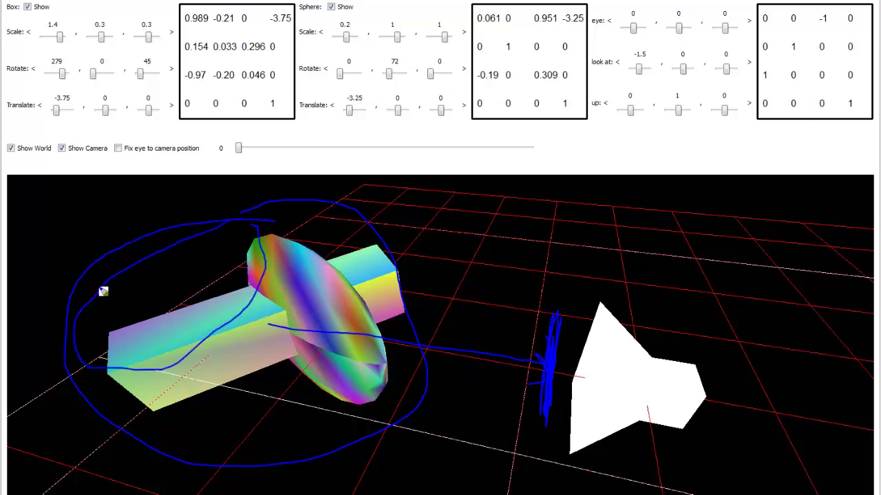
mouse_move(94, 276)
mouse_down()
mouse_move(286, 342)
mouse_move(459, 370)
mouse_up()
mouse_move(558, 246)
mouse_down()
mouse_move(562, 287)
mouse_move(530, 473)
mouse_up()
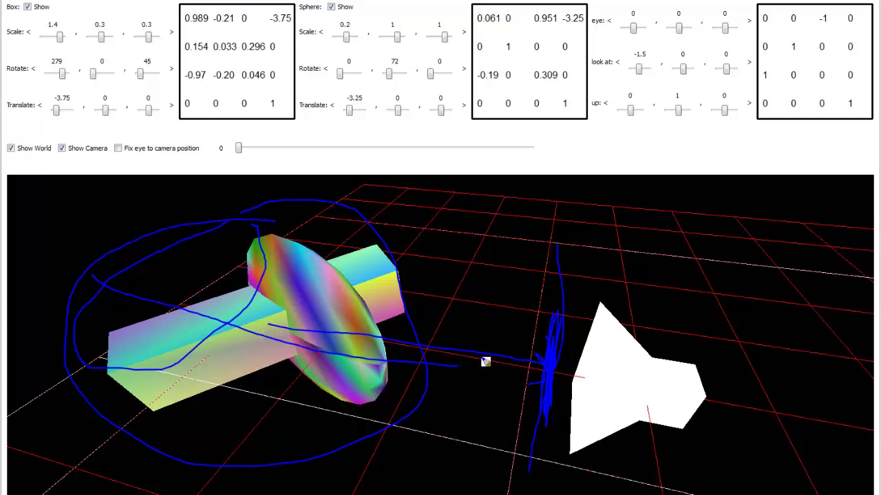
key(Escape)
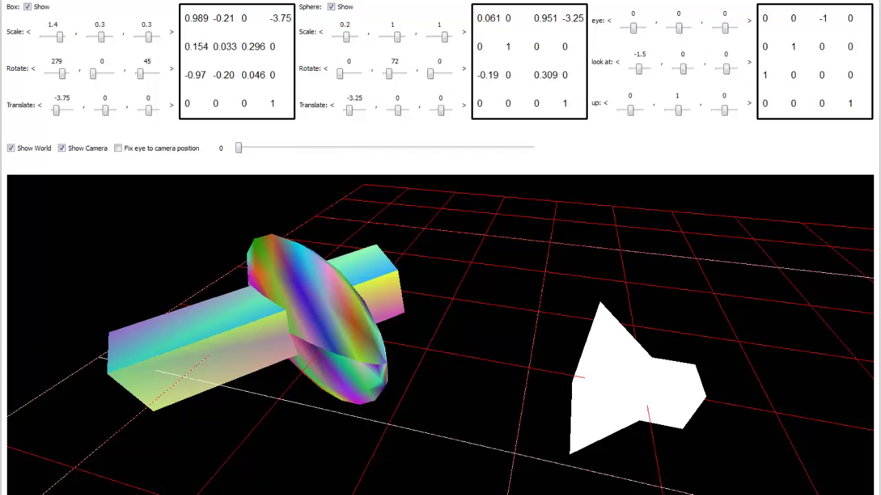
Flip to the M/V/P diagram and back, write 'V to P' and underline a view-matrix zero
key(alt+Tab)
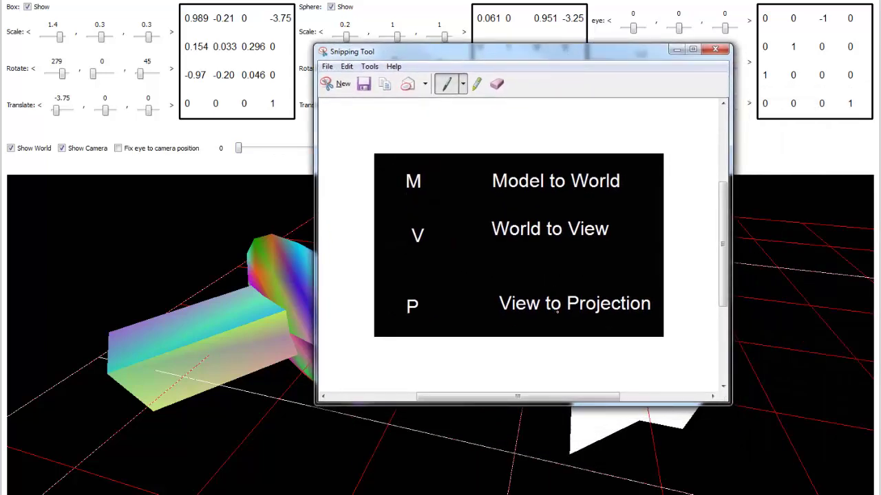
key(alt+Tab)
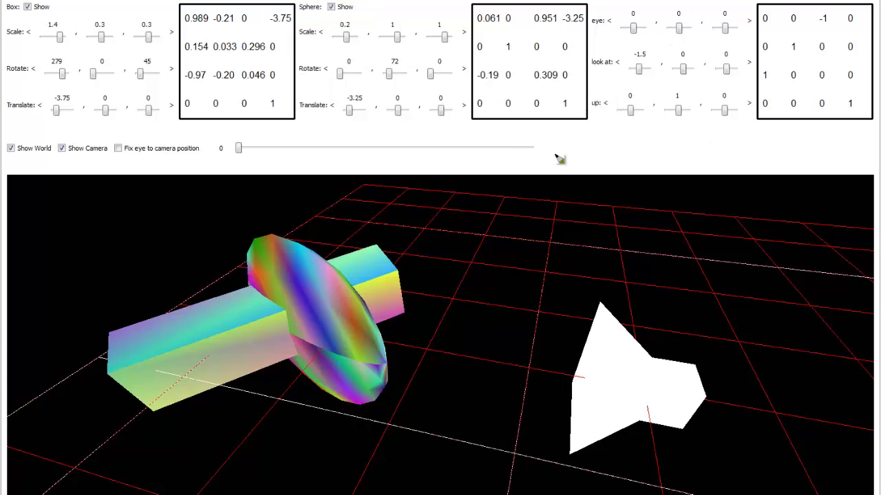
mouse_move(571, 134)
mouse_down()
mouse_move(559, 150)
mouse_move(563, 171)
mouse_move(613, 150)
mouse_move(612, 166)
mouse_move(590, 166)
mouse_move(578, 146)
mouse_move(585, 156)
mouse_move(596, 143)
mouse_up()
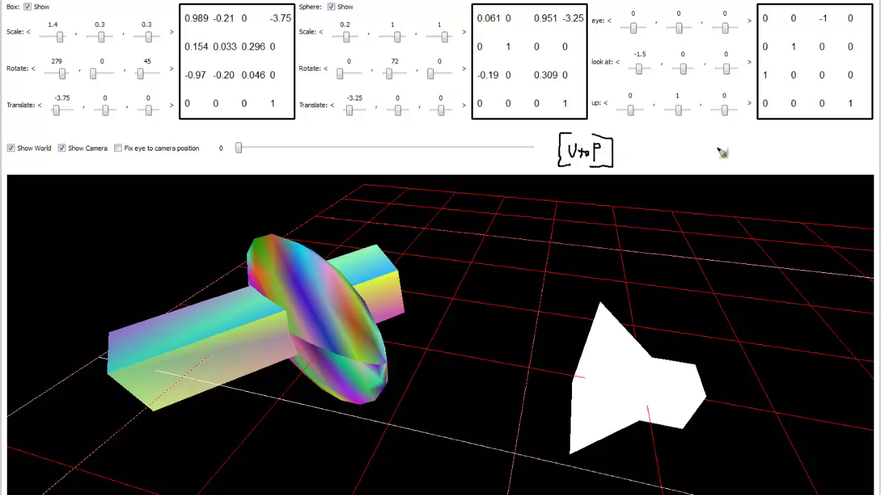
drag(786, 110, 821, 111)
Drag the projection slider from 0 to 1 and orbit to inspect the flattened box and sphere
drag(239, 153, 550, 179)
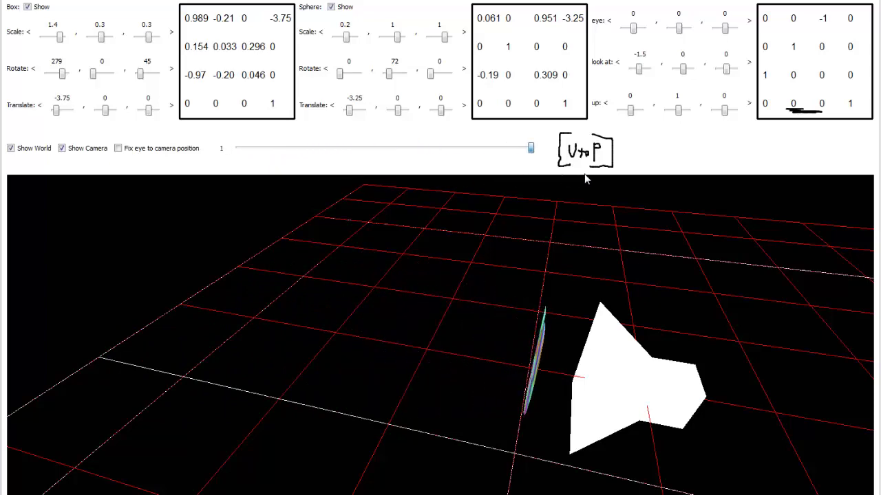
drag(512, 303, 589, 416)
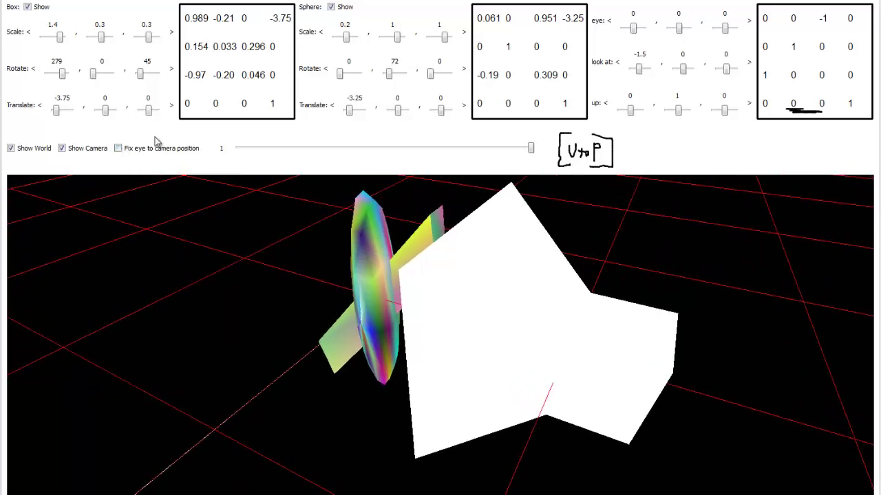
click(118, 149)
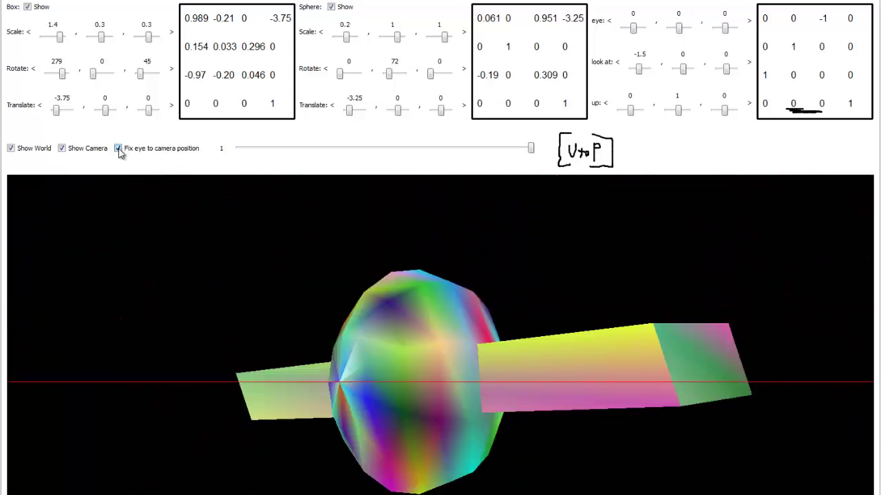
click(118, 148)
click(118, 149)
click(119, 148)
click(119, 148)
click(118, 149)
click(118, 149)
click(118, 148)
click(118, 149)
click(118, 149)
click(119, 148)
click(118, 149)
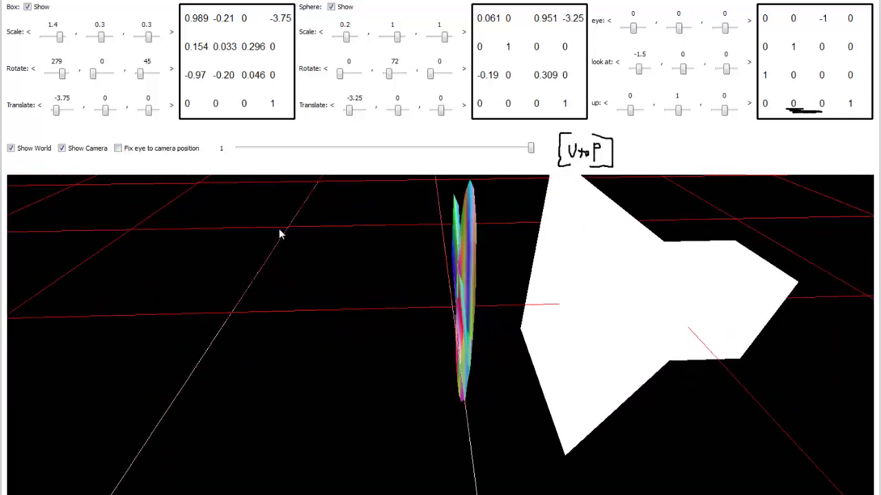
drag(530, 150, 551, 188)
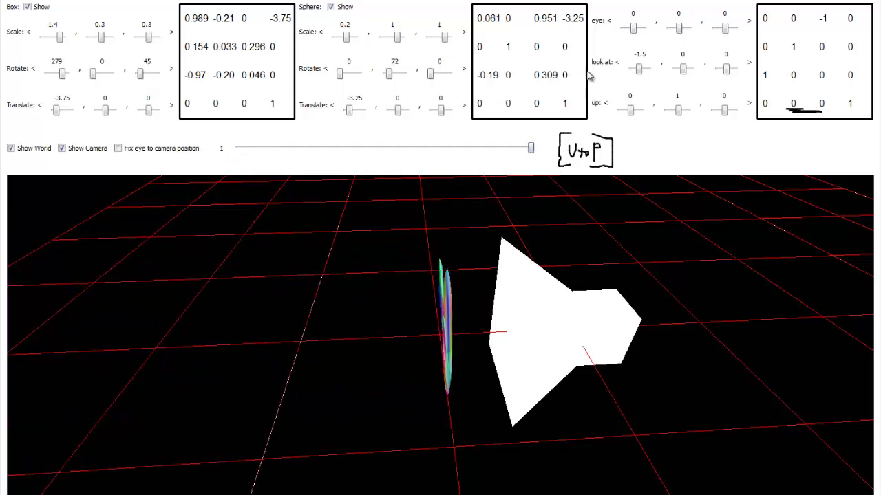